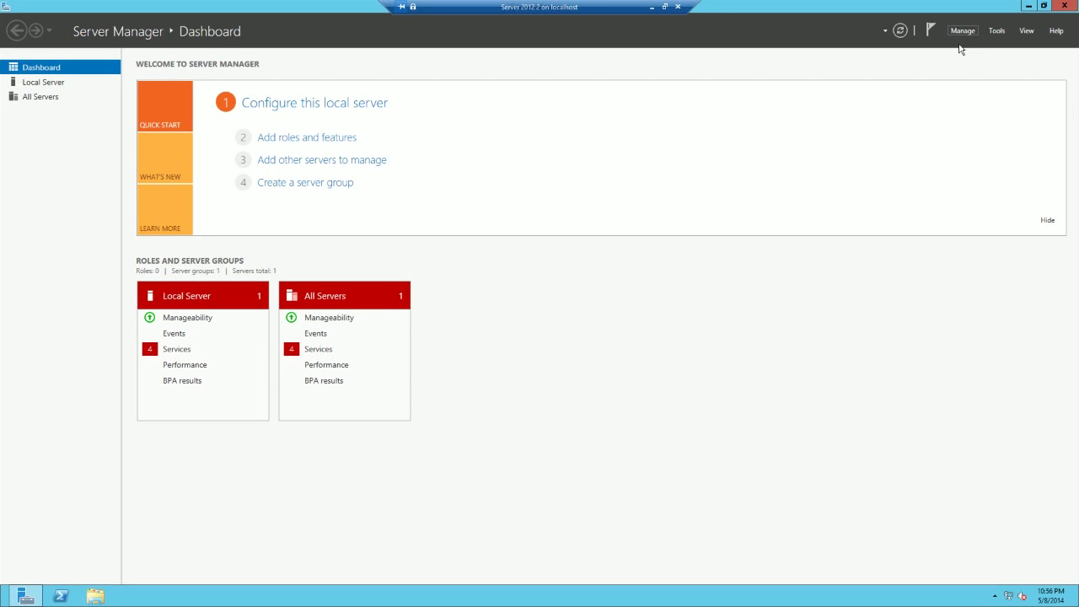
# Step: Start the Add Roles and Features Wizard, keeping the default installation type and the local server from the server pool
pyautogui.click(961, 34)
pyautogui.click(968, 47)
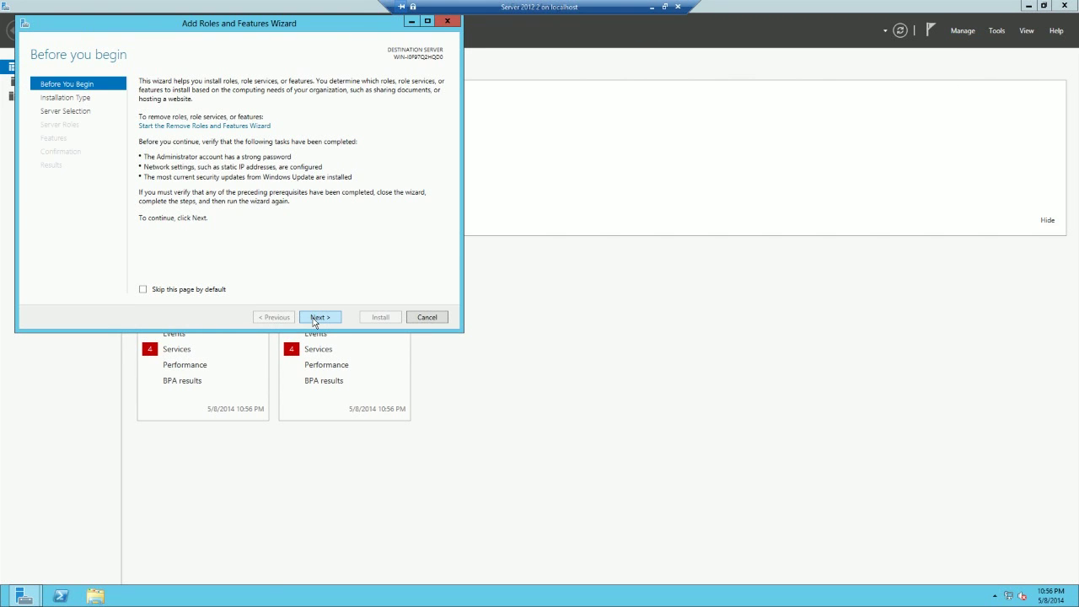
pyautogui.click(317, 318)
pyautogui.click(319, 318)
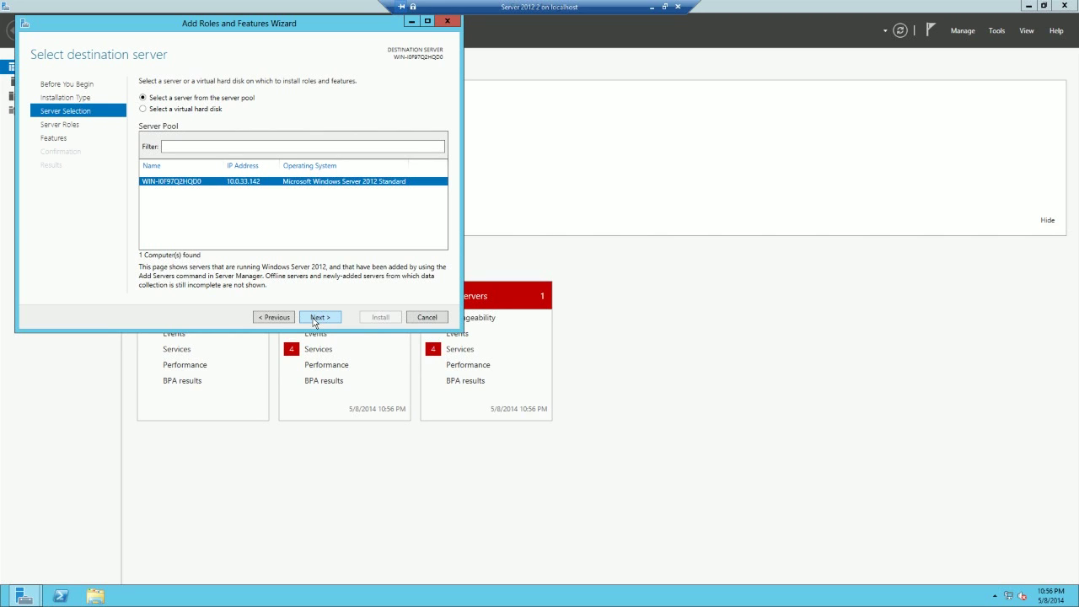
pyautogui.click(314, 319)
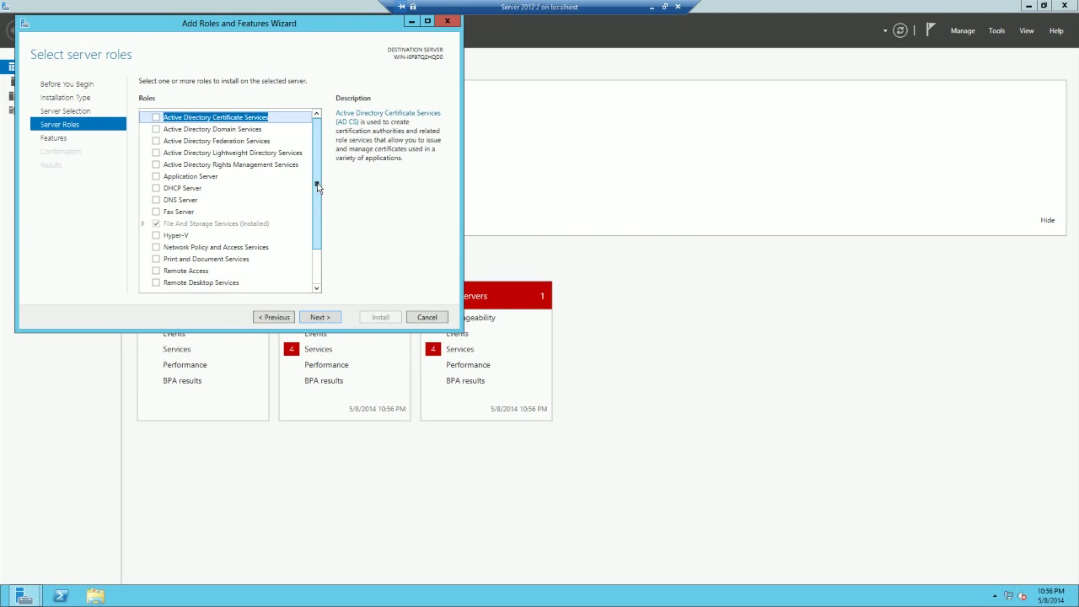
# Step: Select the Windows Server Update Services role for installation, including its required features and management tools
pyautogui.scroll(-2, 319, 213)
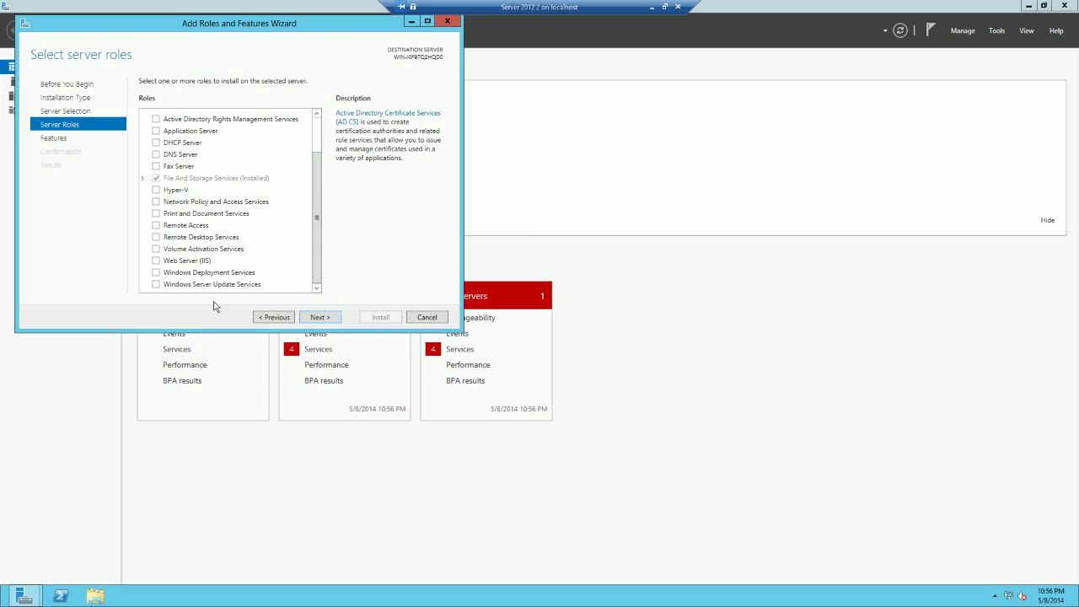
pyautogui.click(156, 287)
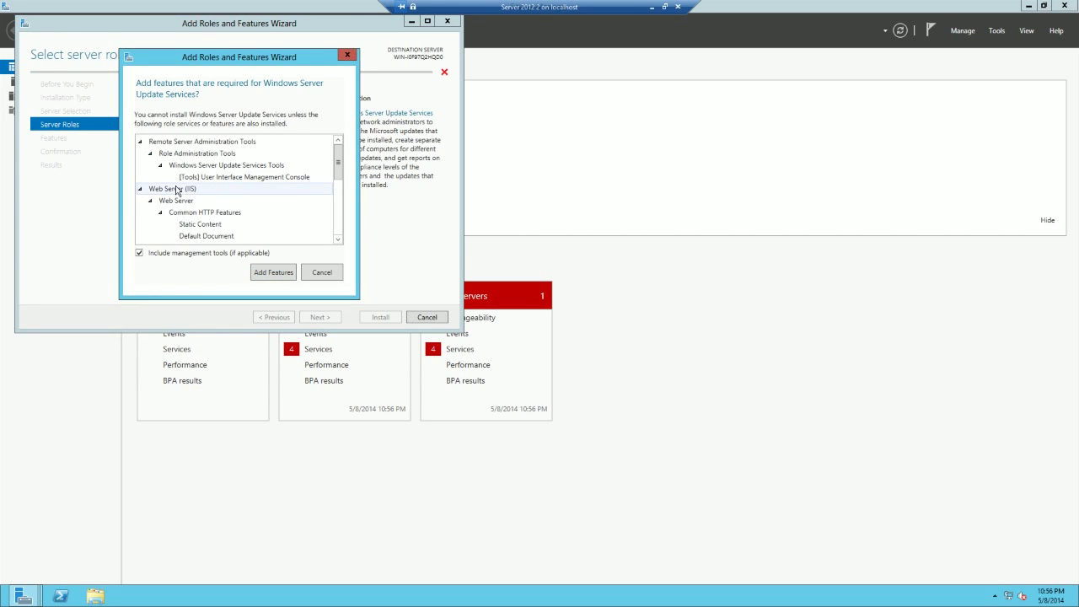
pyautogui.click(259, 271)
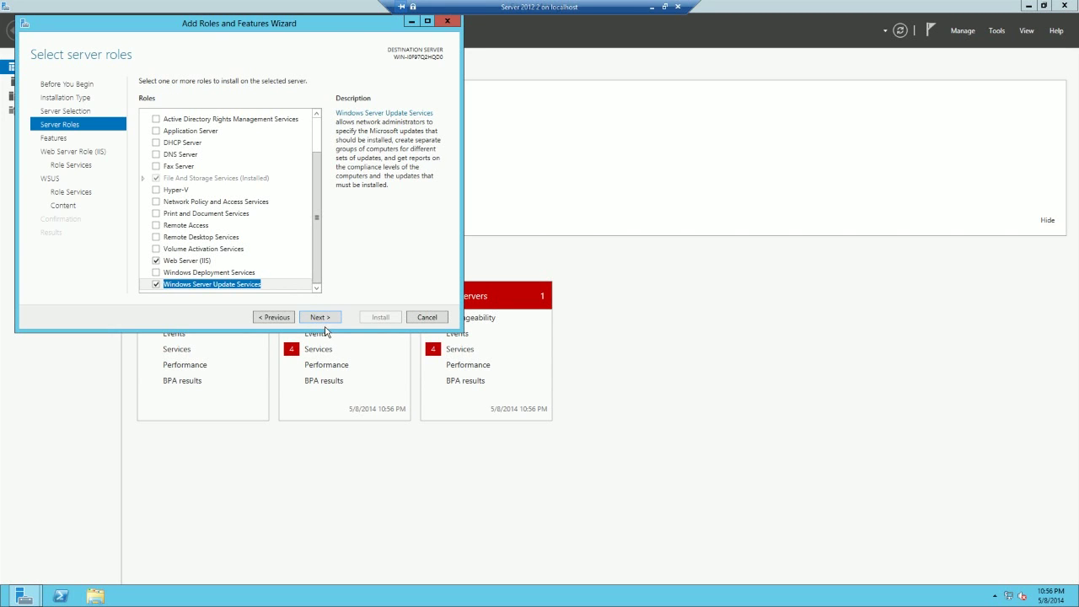
pyautogui.click(324, 319)
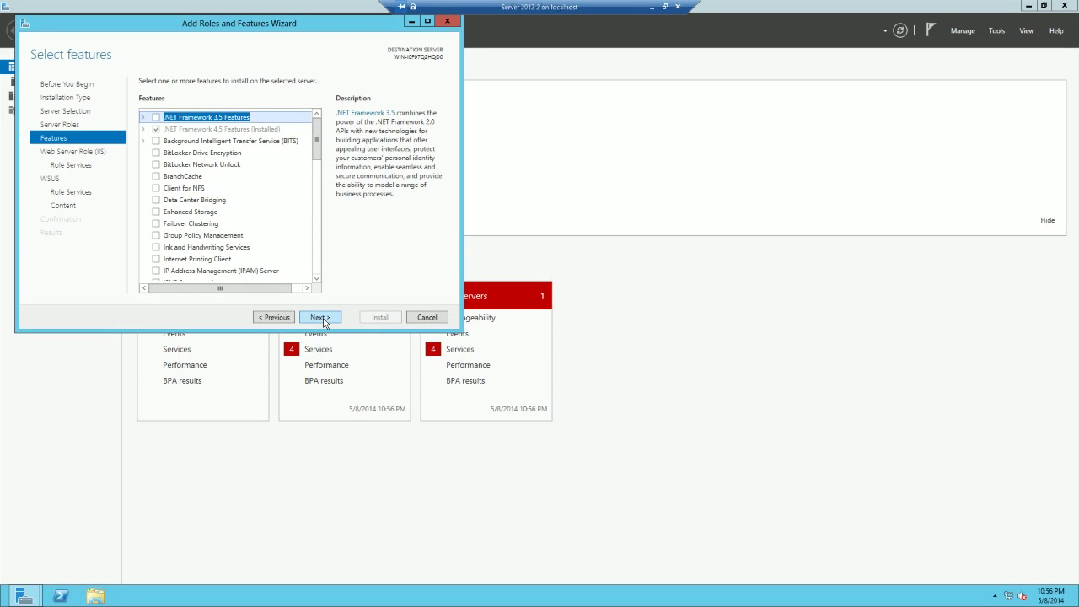
# Step: Accept the default features and Web Server (IIS) role services, keeping WID Database and WSUS Services for WSUS
pyautogui.click(324, 320)
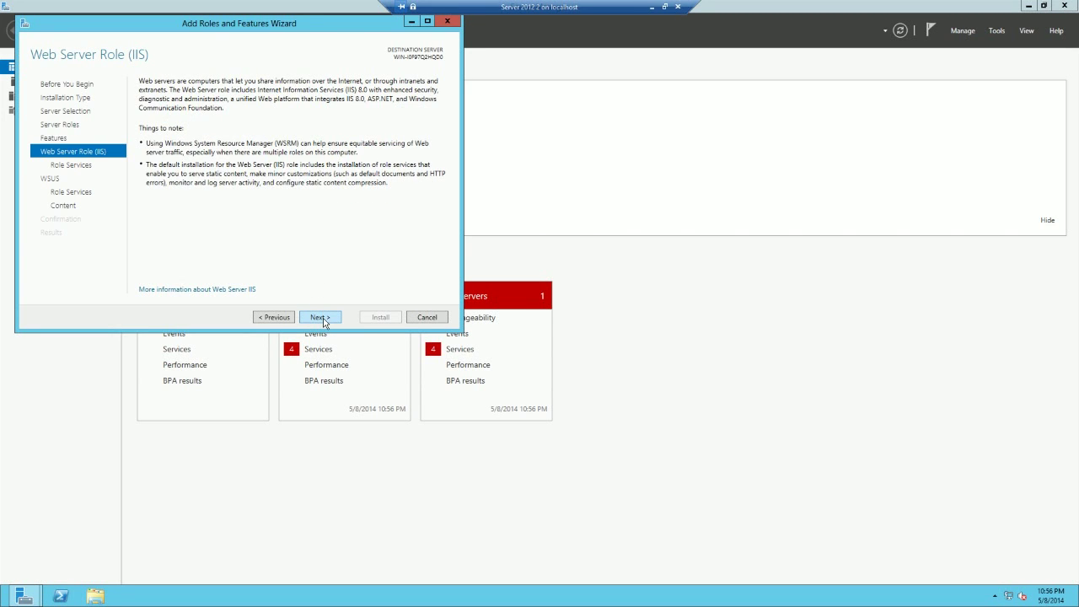
pyautogui.click(324, 320)
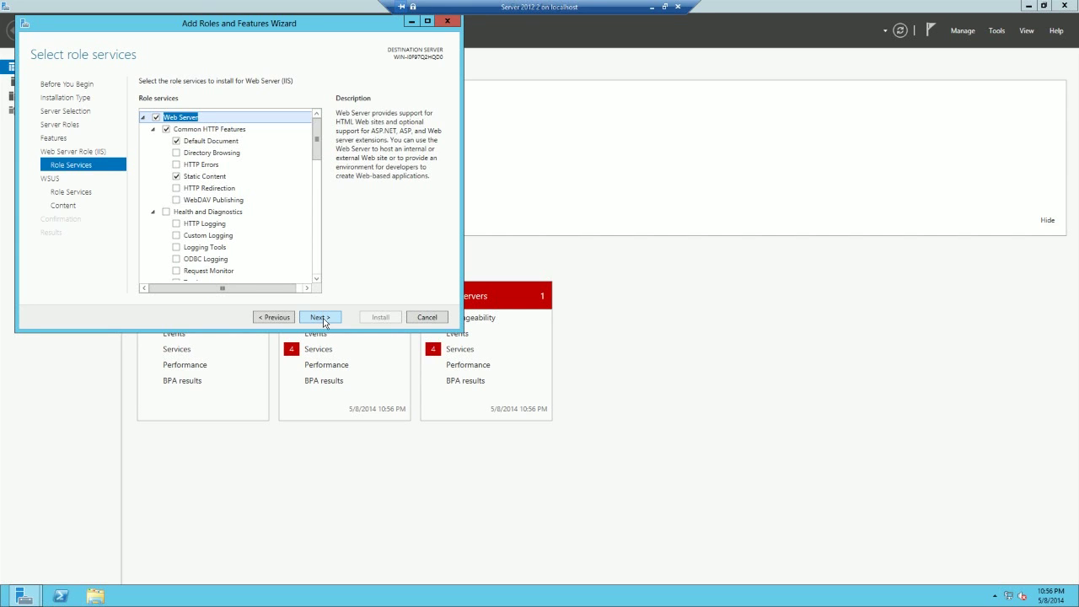
pyautogui.click(324, 320)
pyautogui.click(323, 320)
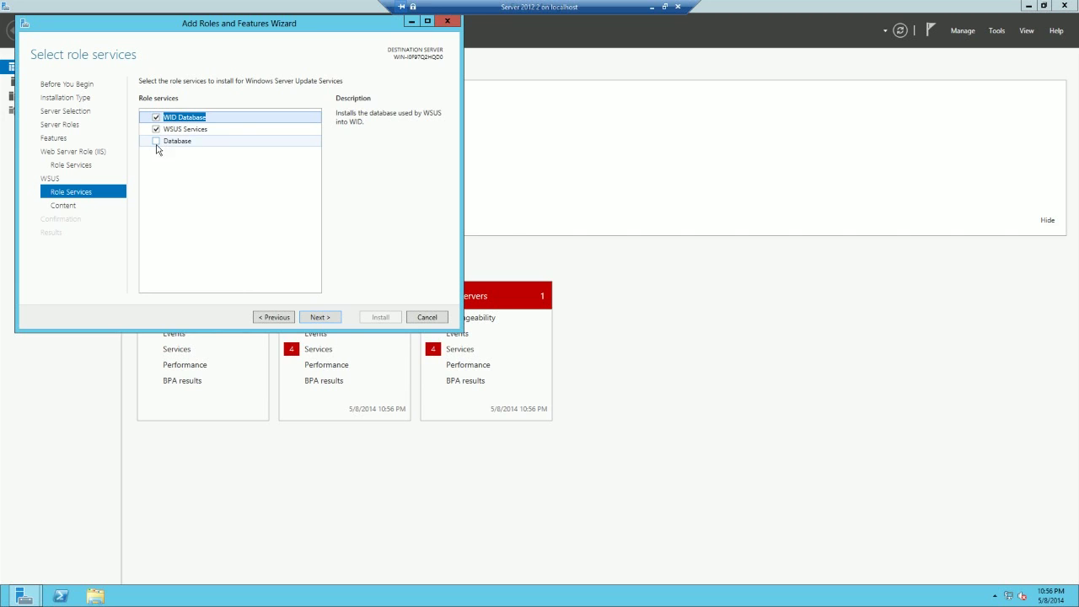
pyautogui.click(322, 320)
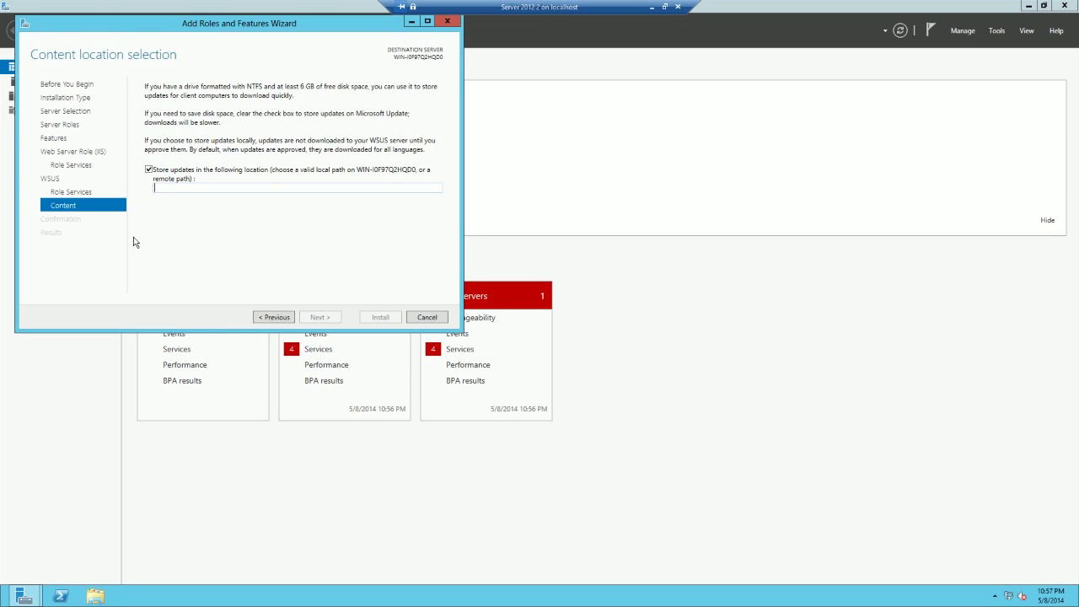
# Step: Set the local update storage location to C:\Users\WSUS\ and install the selected roles
pyautogui.write('C:\\')
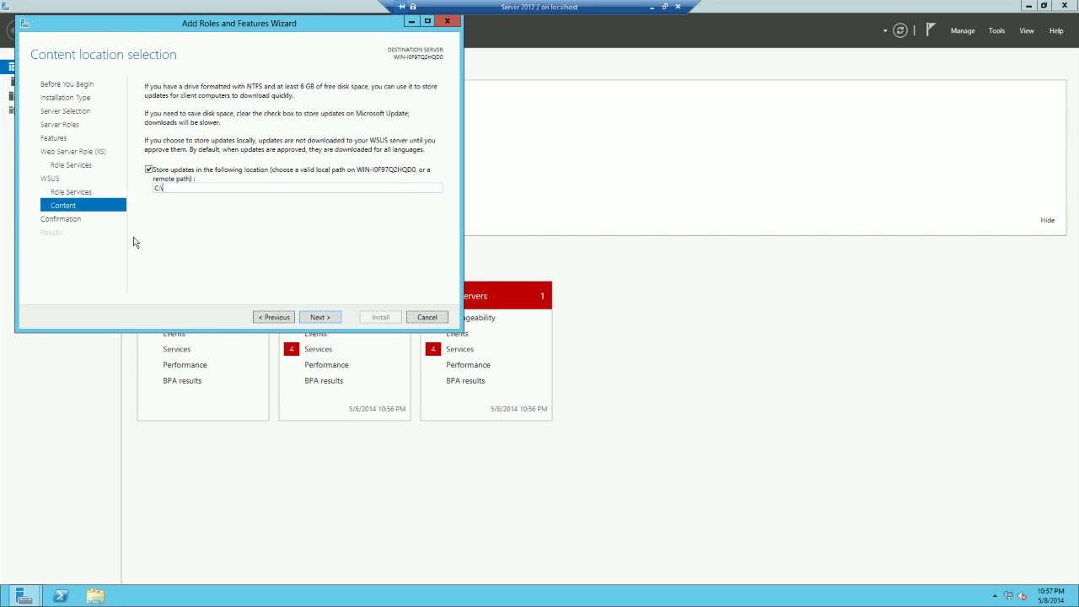
pyautogui.write('Users\\WSUS\\')
pyautogui.press('Return')
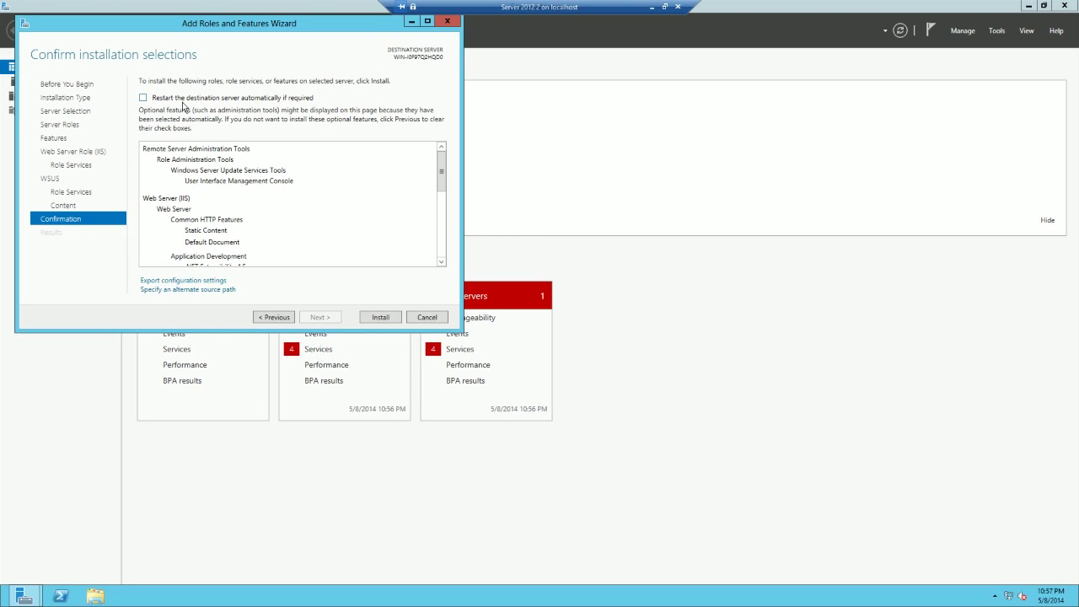
pyautogui.click(379, 318)
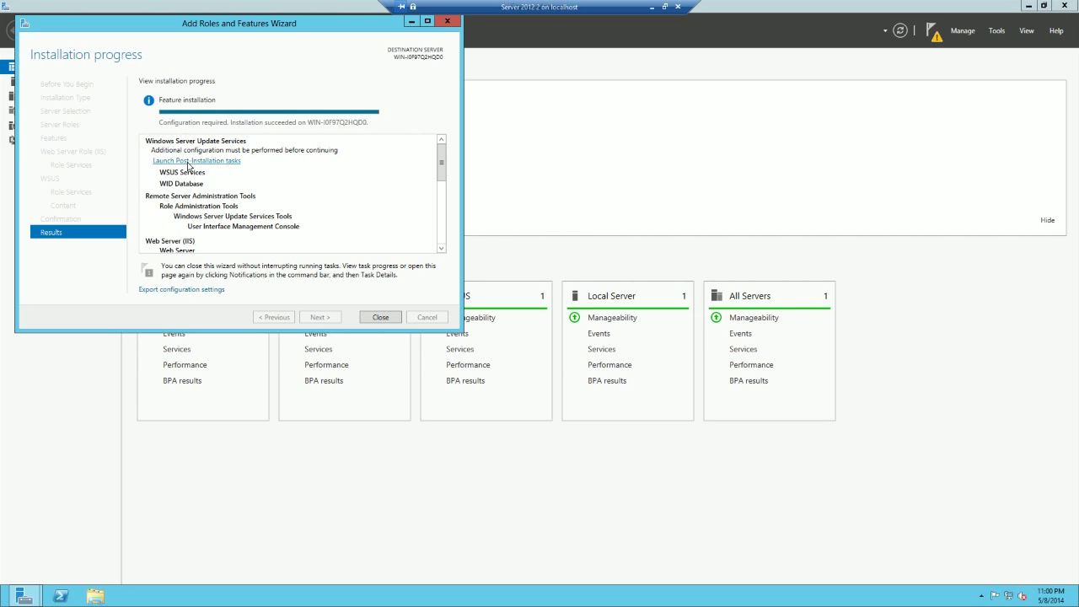
# Step: Close the finished role installation wizard and launch Windows Server Update Services
pyautogui.click(381, 317)
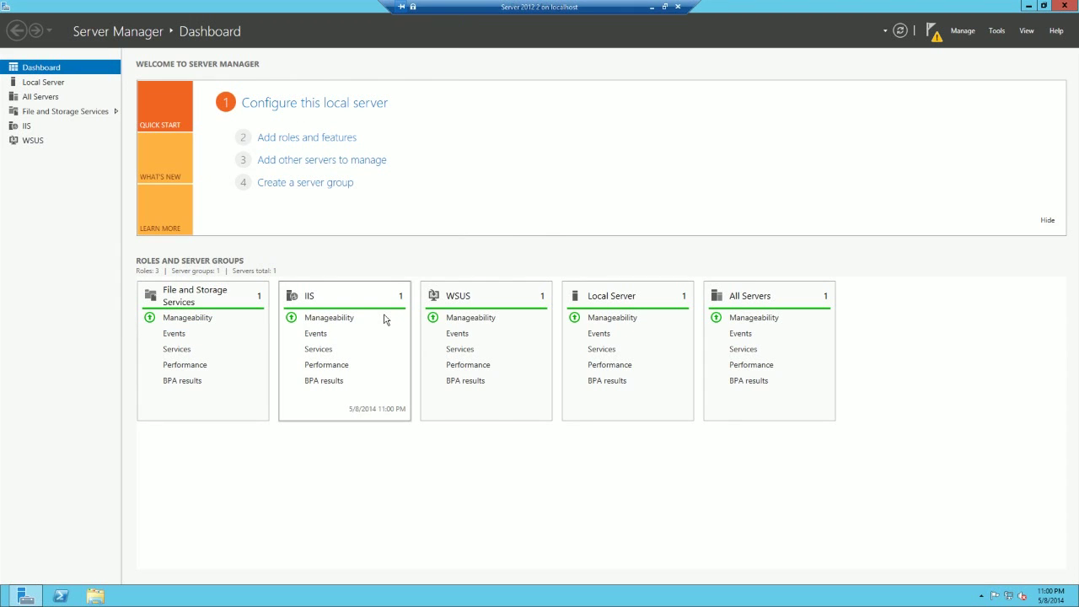
pyautogui.click(23, 595)
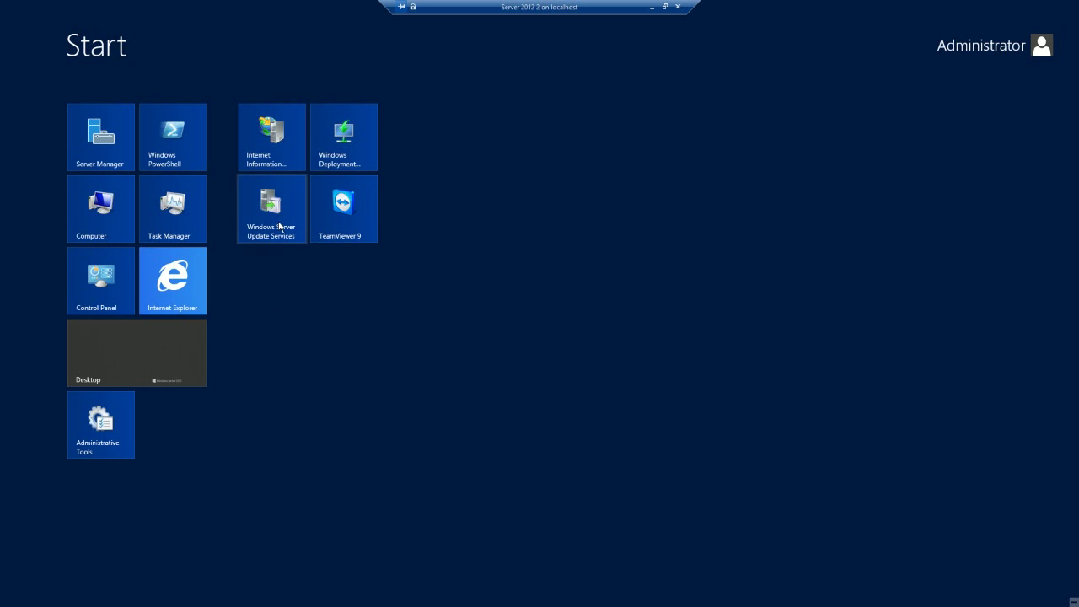
pyautogui.press('Escape')
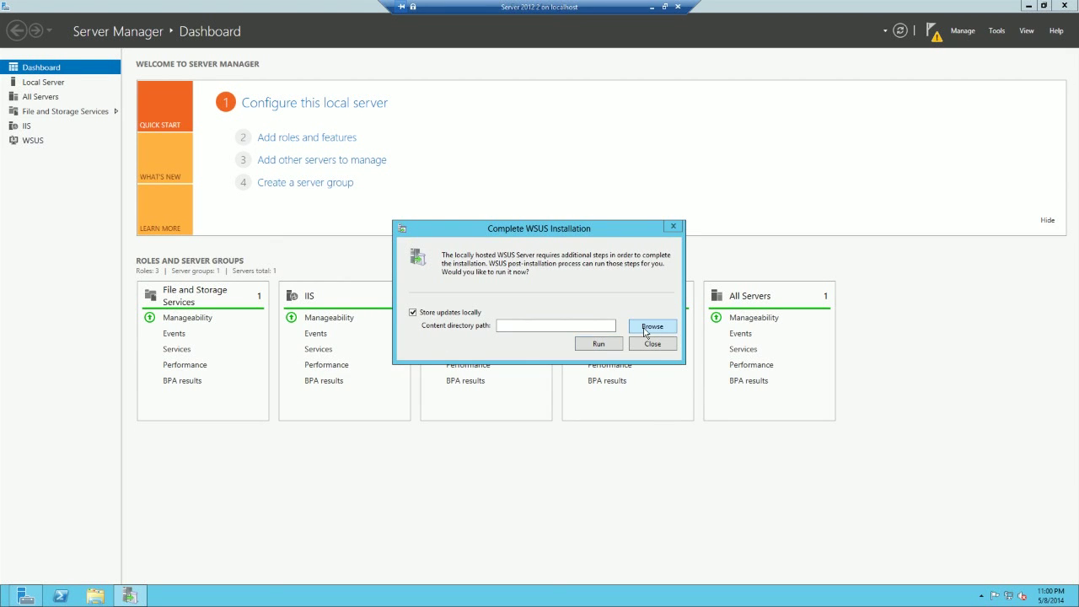
# Step: Choose C:\Users\WSUS as the content directory for locally stored updates and run the WSUS post-installation process through to completion
pyautogui.click(645, 329)
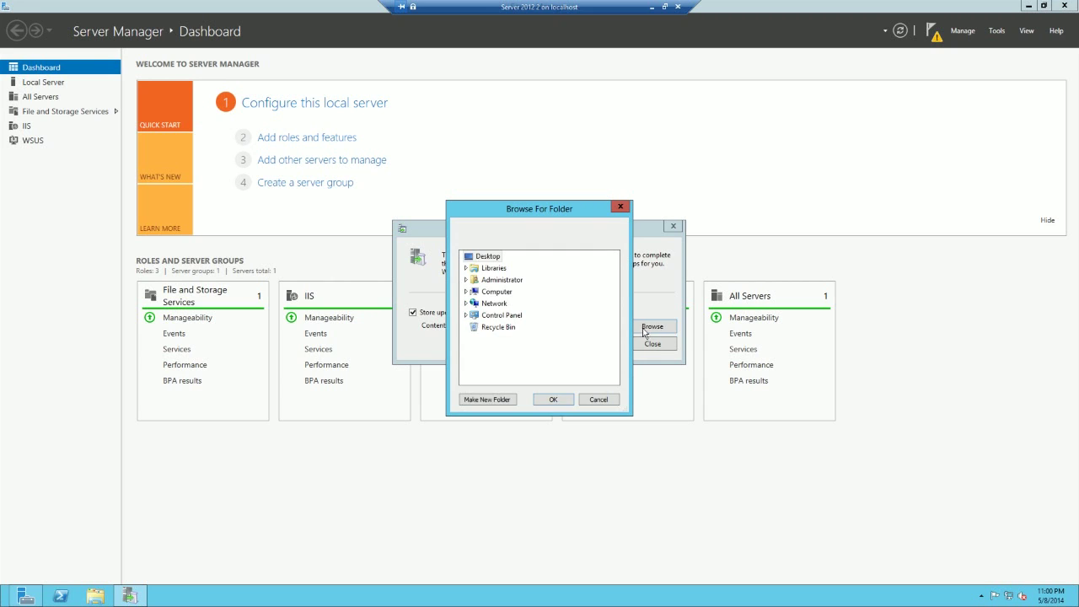
pyautogui.click(467, 291)
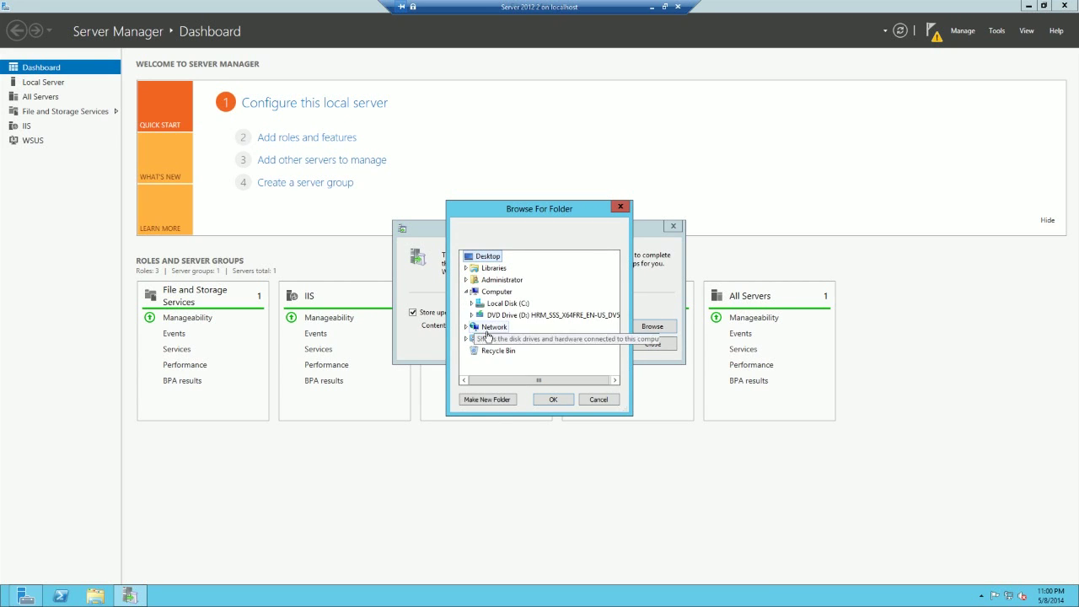
pyautogui.click(471, 304)
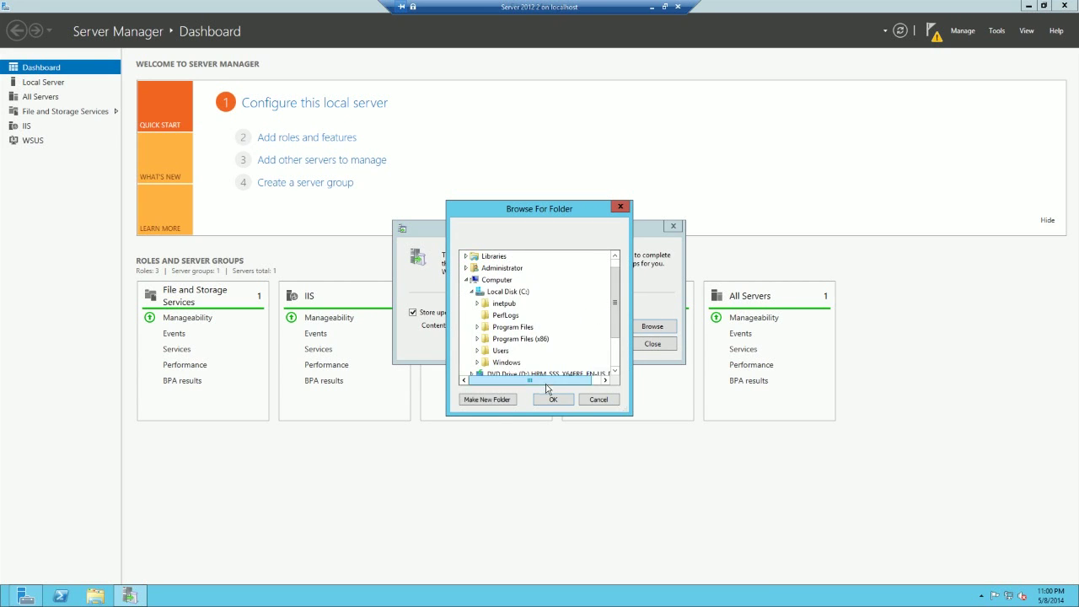
pyautogui.moveTo(616, 306); pyautogui.dragTo(616, 318)
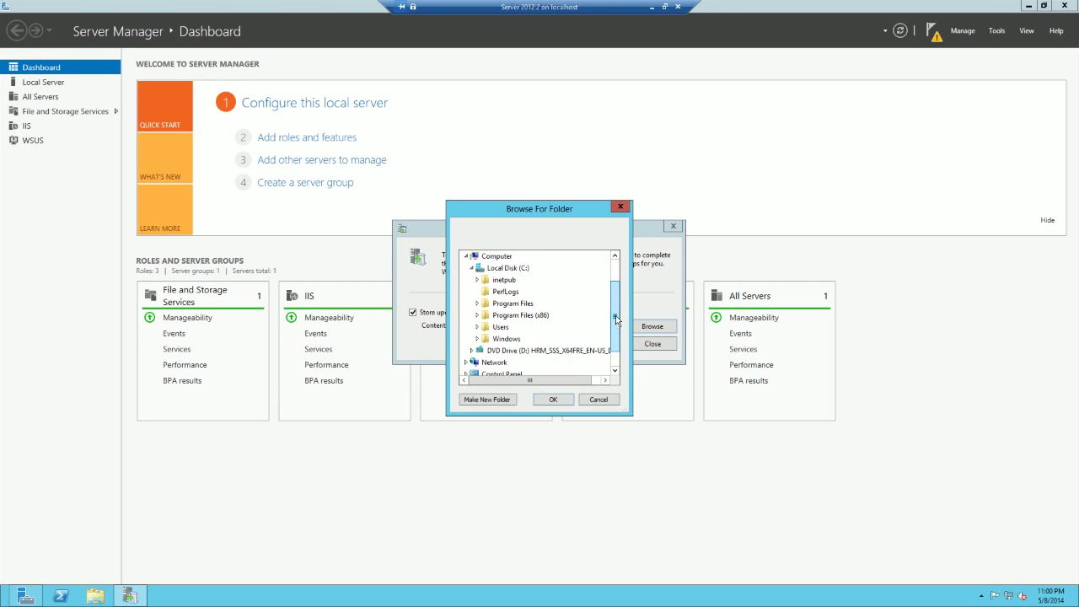
pyautogui.click(478, 327)
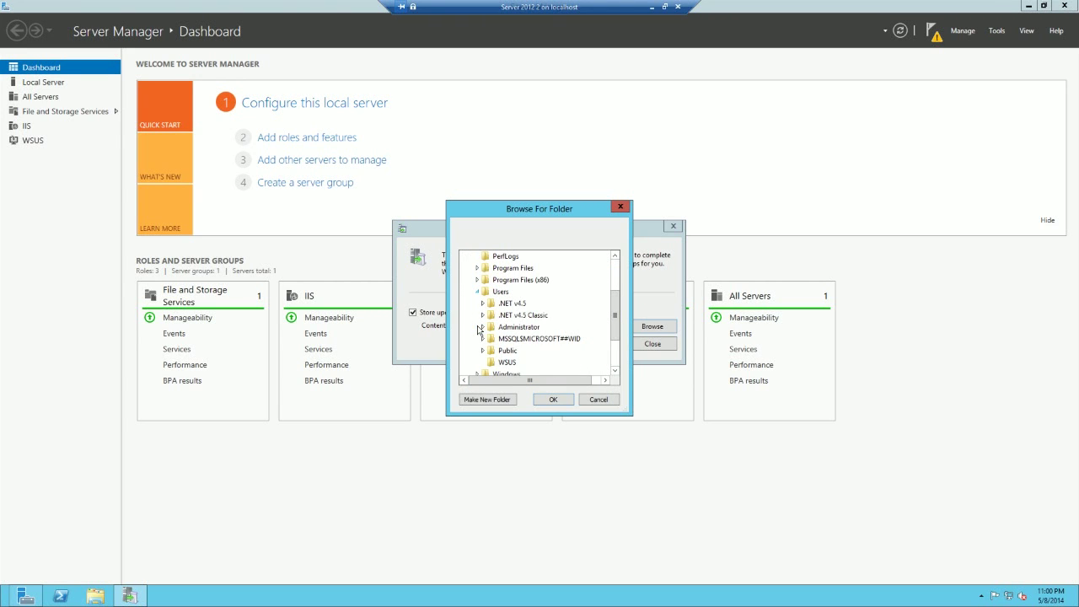
pyautogui.click(504, 363)
pyautogui.click(558, 398)
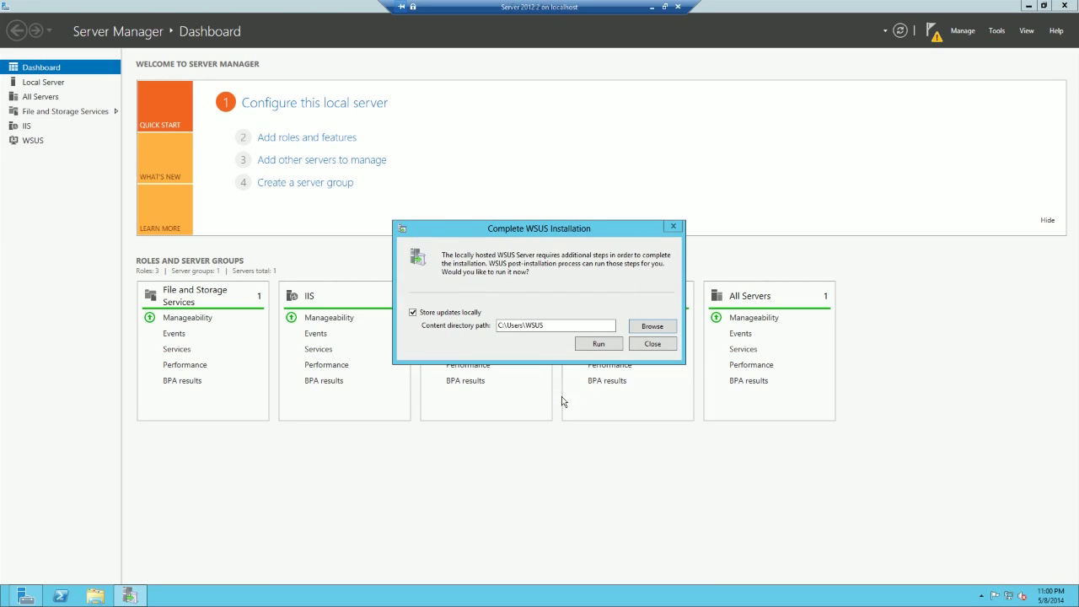
pyautogui.click(598, 345)
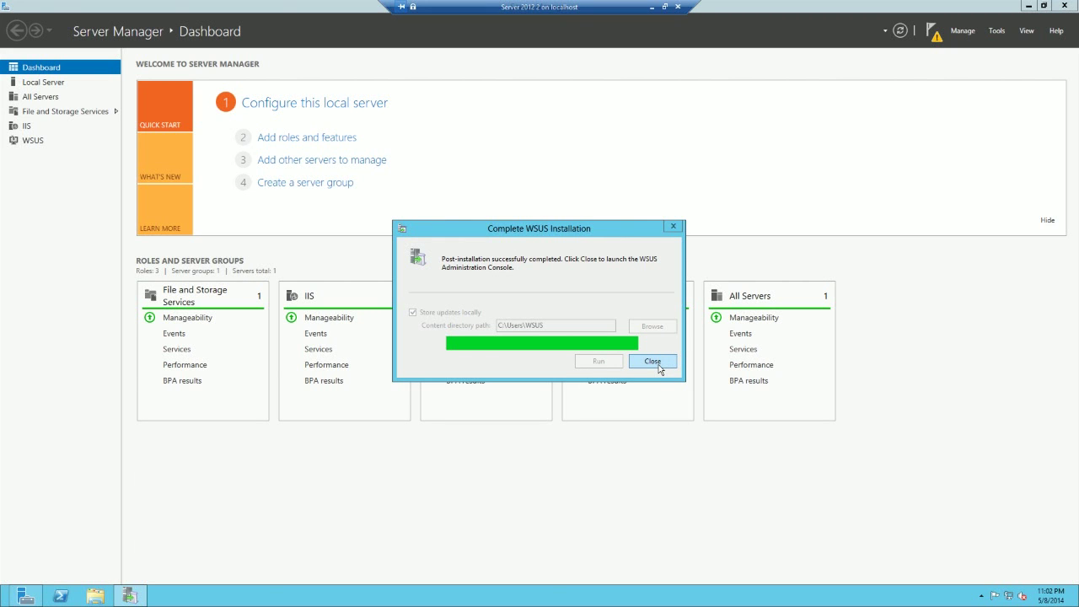
pyautogui.click(660, 370)
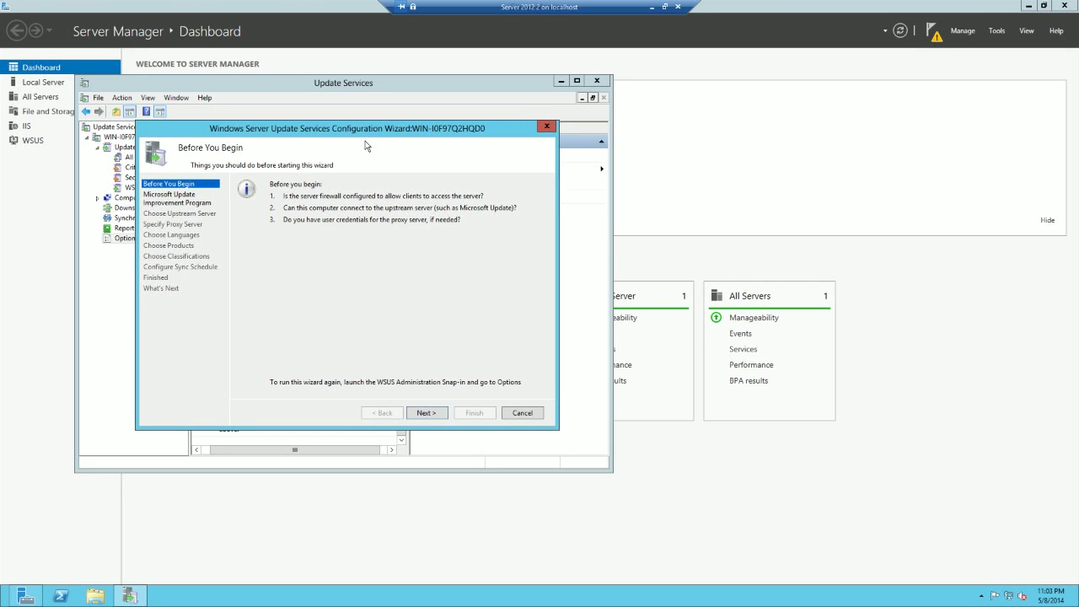
# Step: Keep the improvement program enrollment and Microsoft Update synchronization without a proxy, and connect to the upstream server
pyautogui.click(438, 414)
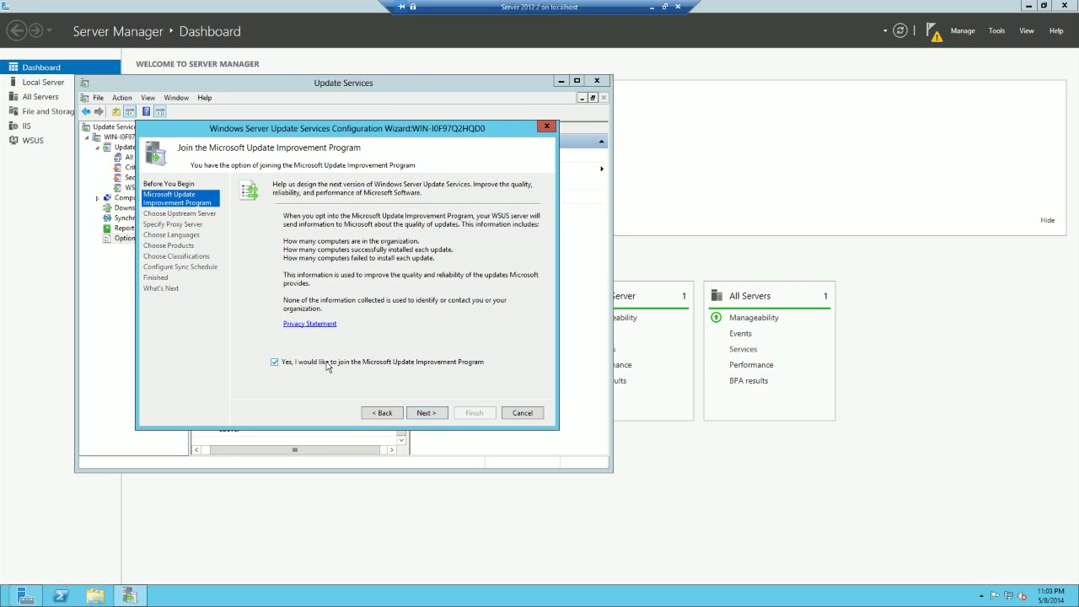
pyautogui.click(443, 413)
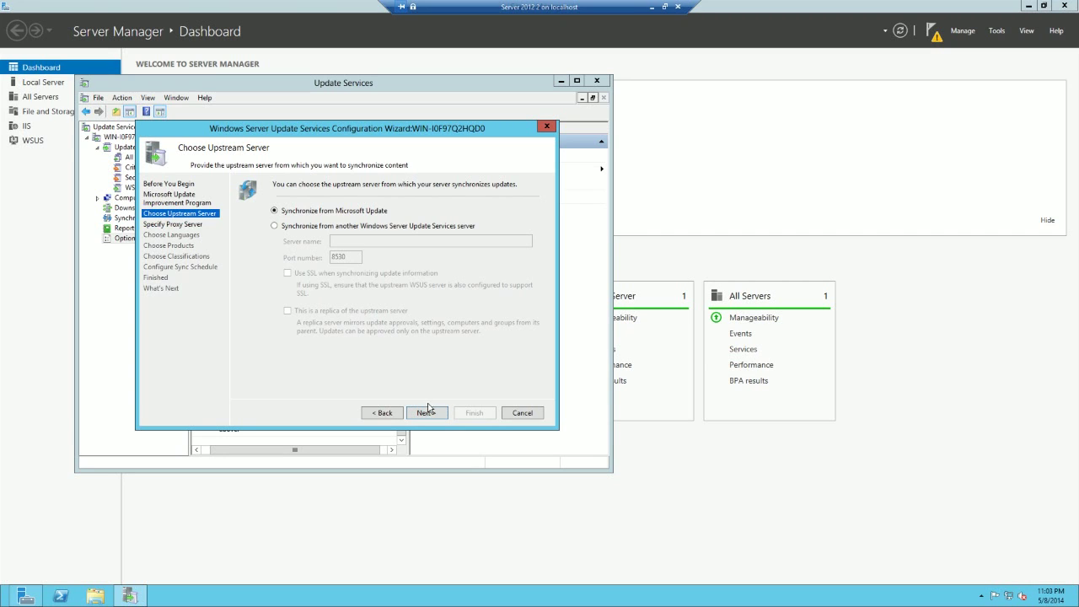
pyautogui.click(429, 412)
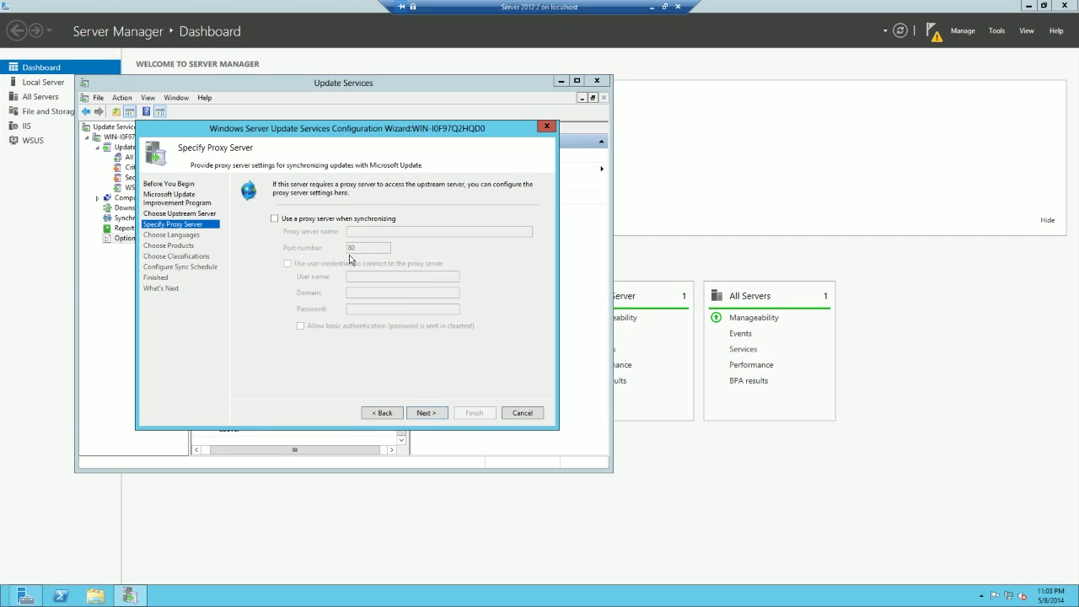
pyautogui.click(420, 415)
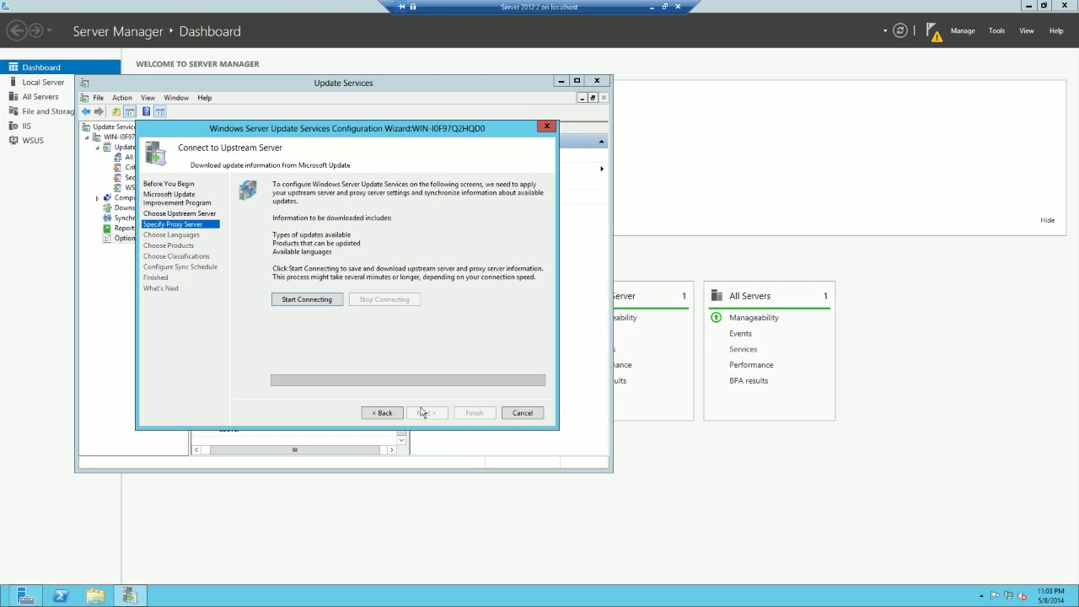
pyautogui.click(314, 301)
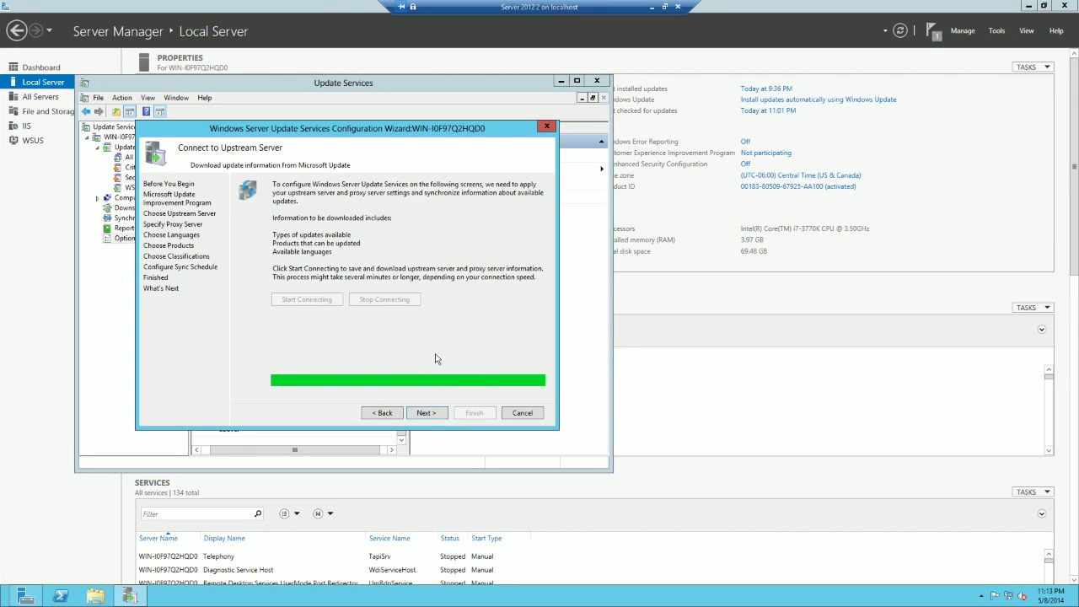
pyautogui.click(425, 414)
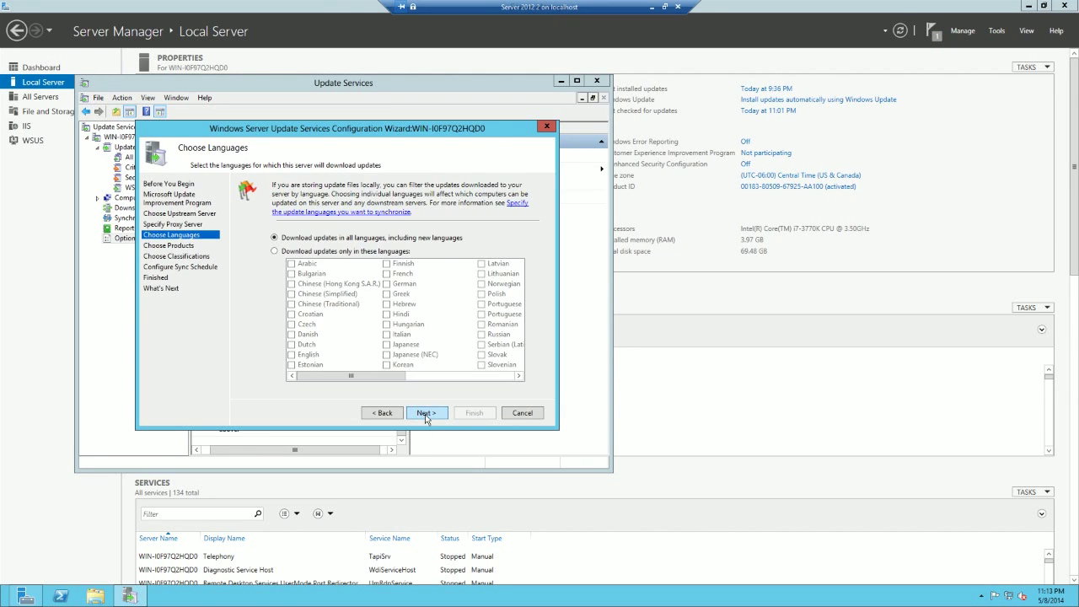
# Step: Limit update downloads to English only and continue to the product selection
pyautogui.click(300, 257)
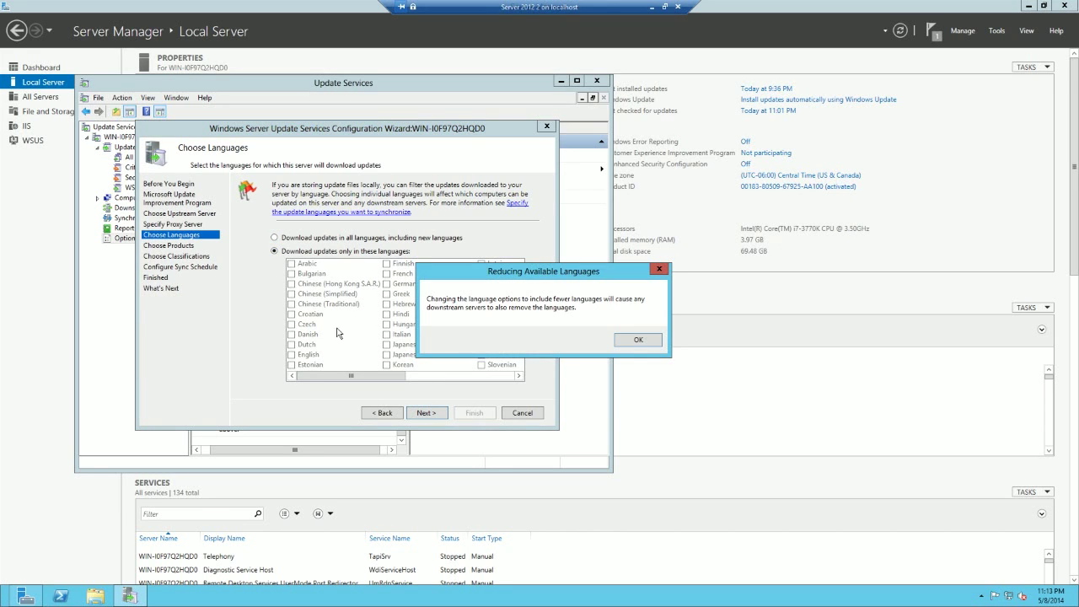
pyautogui.click(647, 340)
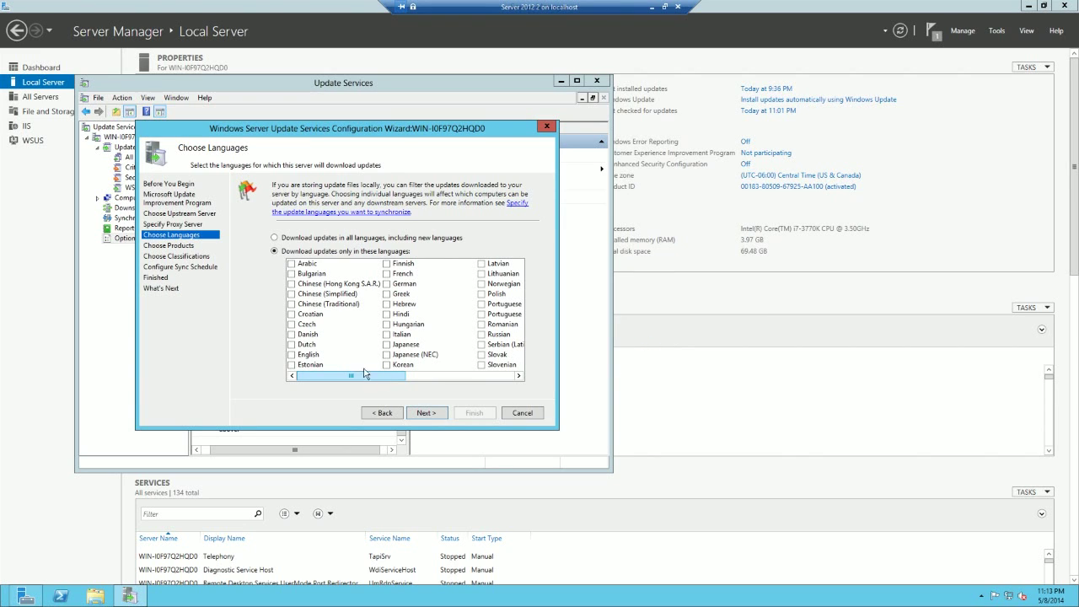
pyautogui.click(293, 356)
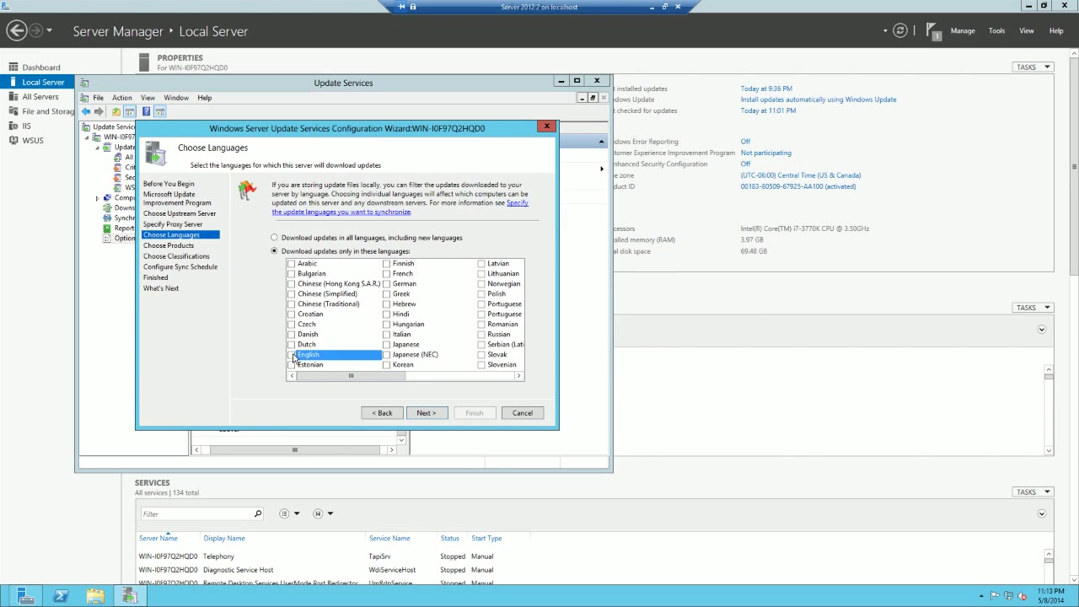
pyautogui.click(428, 413)
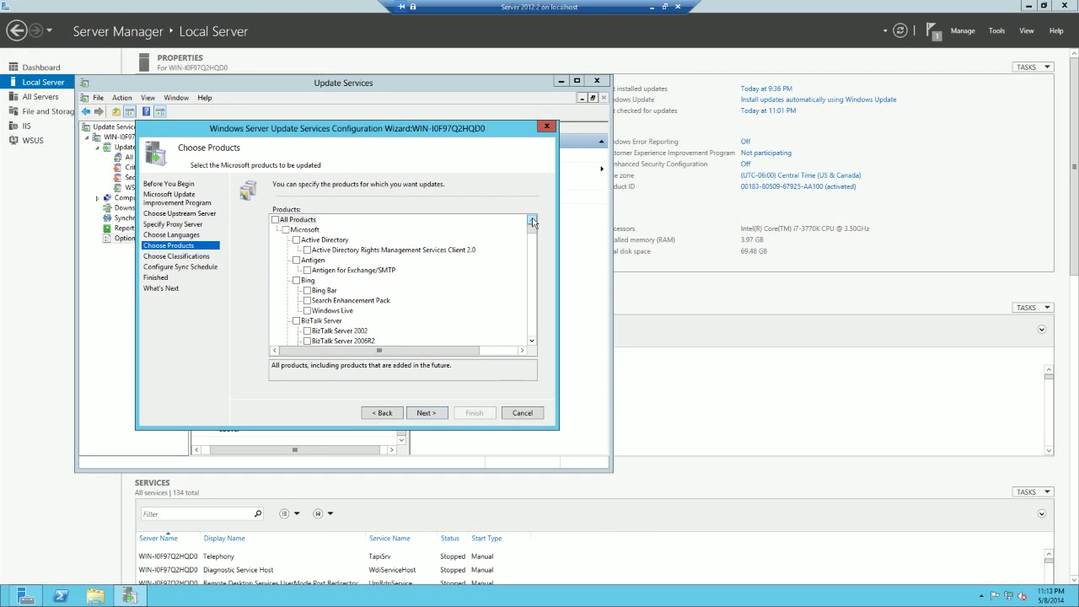
# Step: Deselect the Windows product group and choose only Windows 8.1 from it for updates
pyautogui.moveTo(532, 226); pyautogui.dragTo(532, 312)
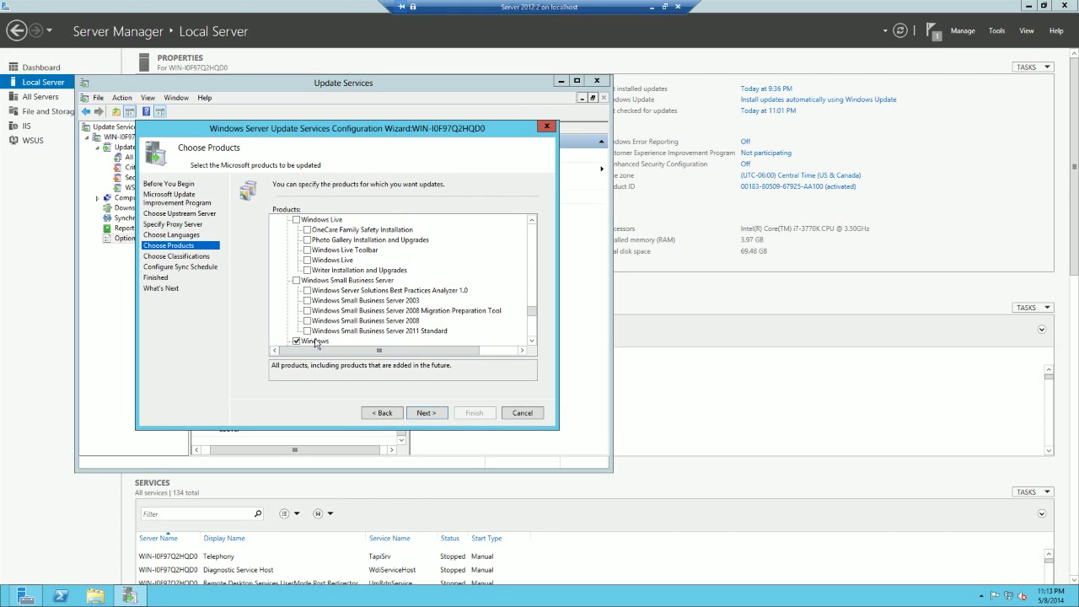
pyautogui.scroll(-8, 344, 284)
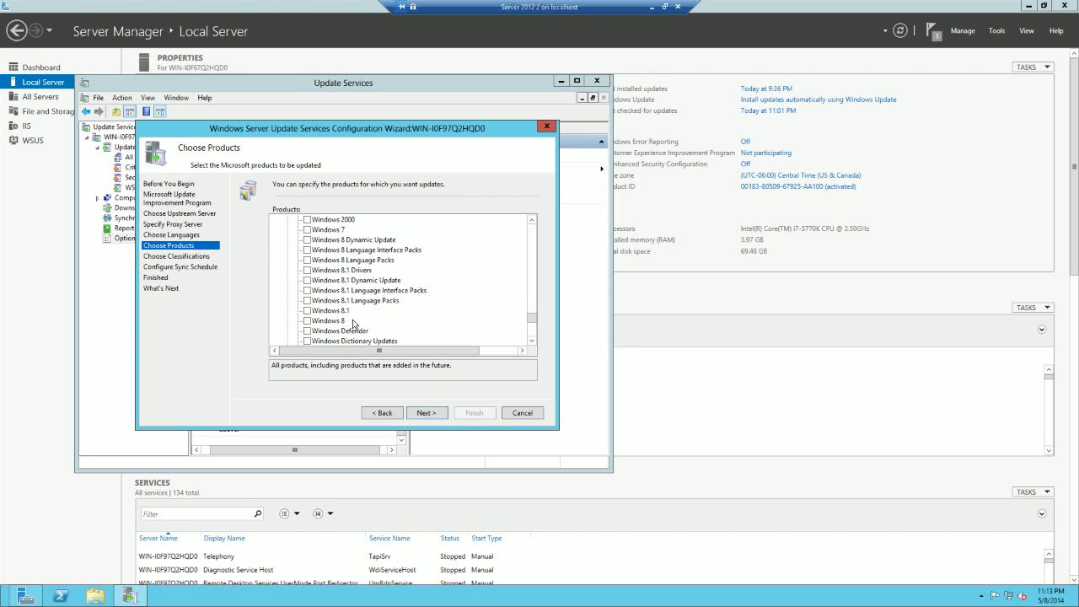
pyautogui.click(308, 310)
pyautogui.scroll(-3, 398, 307)
pyautogui.scroll(-10, 398, 307)
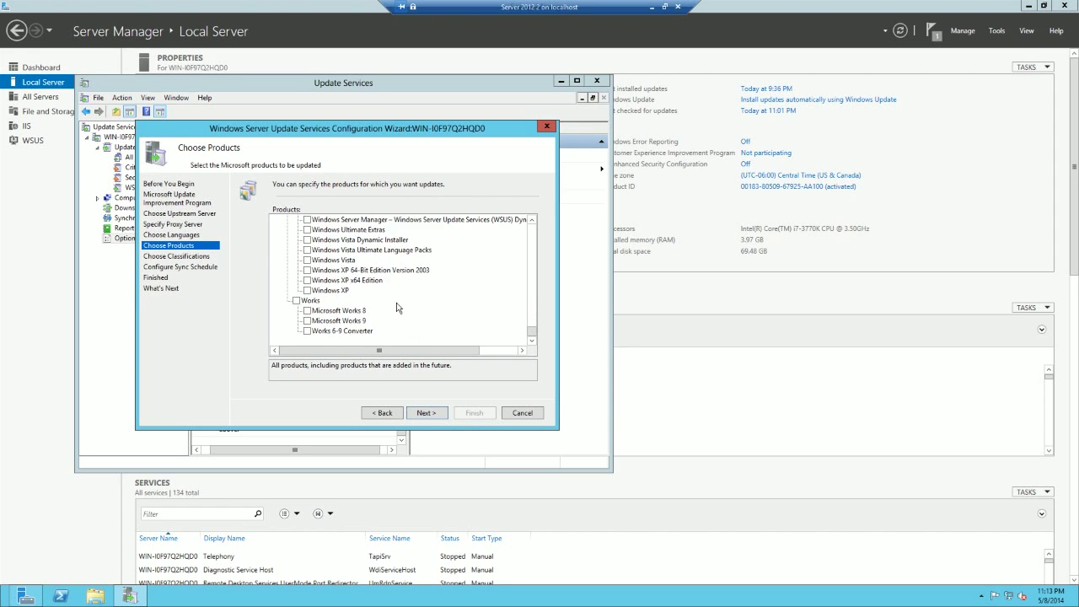
# Step: Deselect the Office product group and check the rest of the product list for unwanted selections
pyautogui.scroll(20, 373, 268)
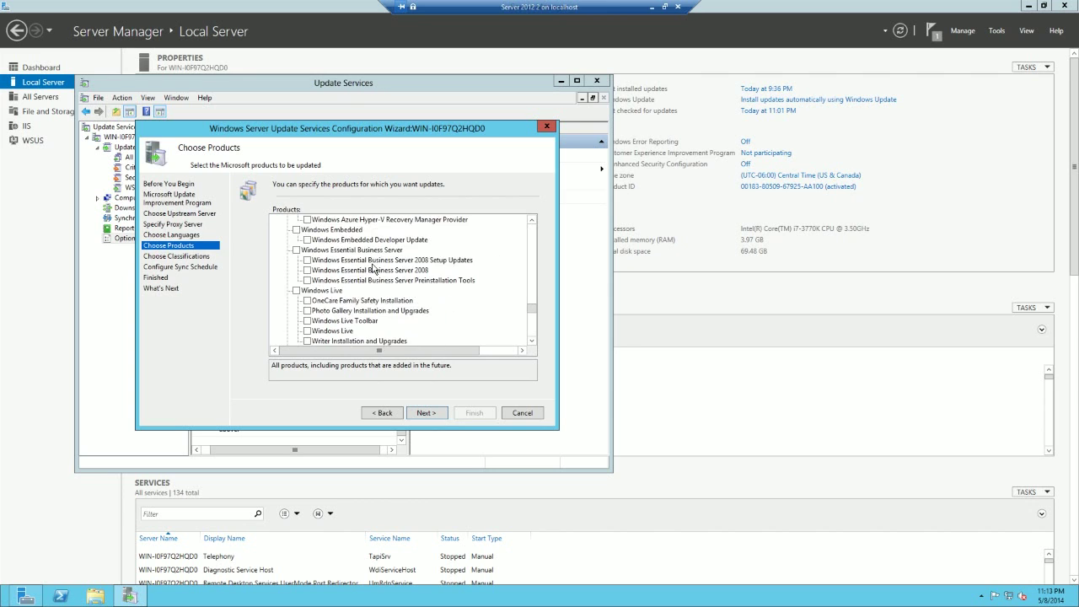
pyautogui.scroll(6, 374, 268)
pyautogui.scroll(-1, 373, 268)
pyautogui.scroll(1, 373, 268)
pyautogui.click(296, 240)
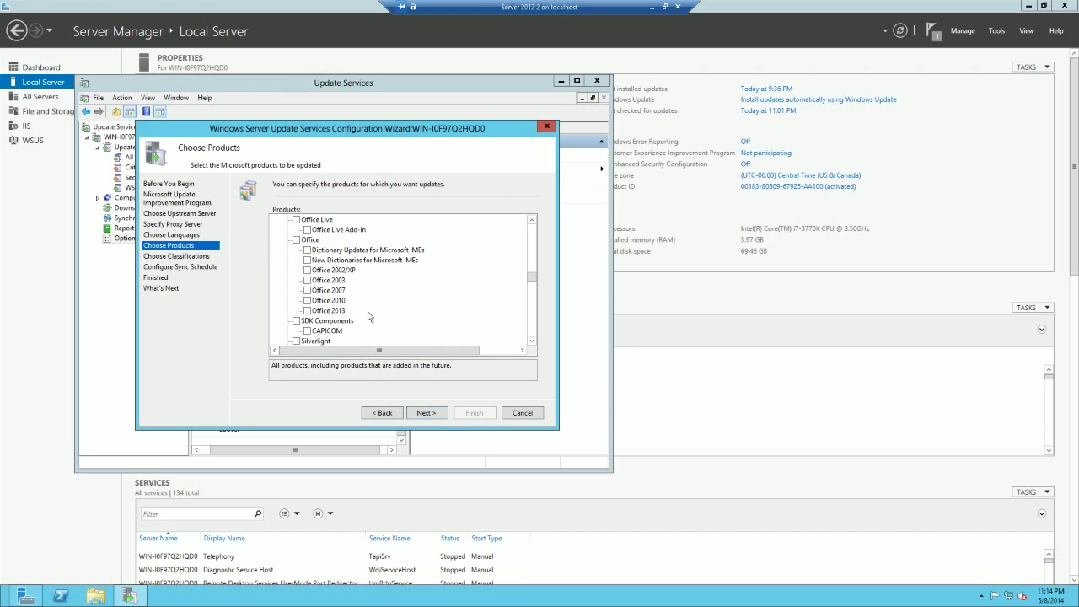
pyautogui.scroll(10, 369, 316)
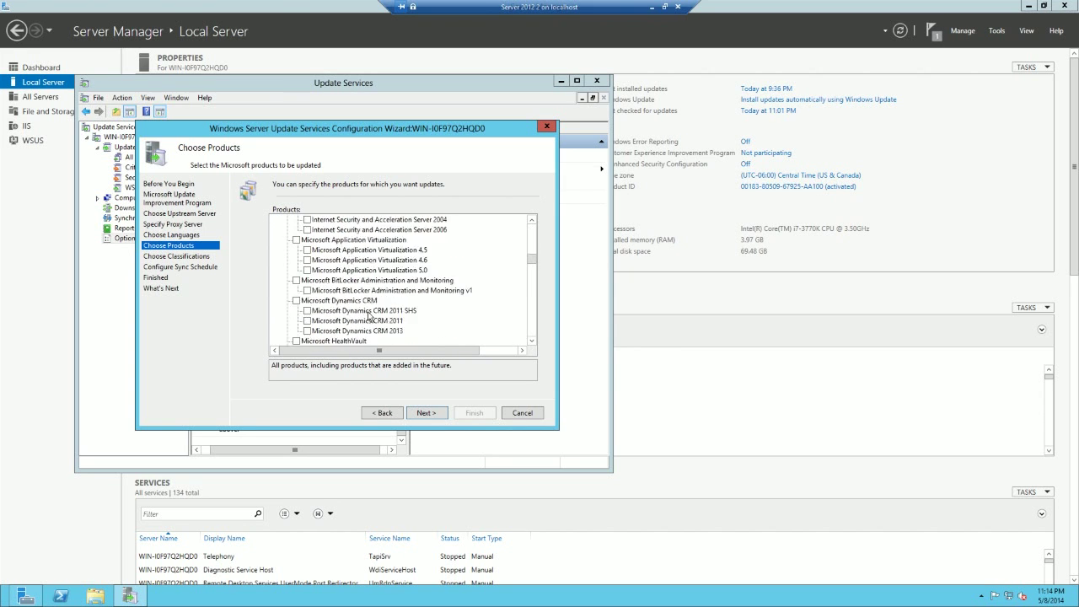
pyautogui.scroll(5, 368, 317)
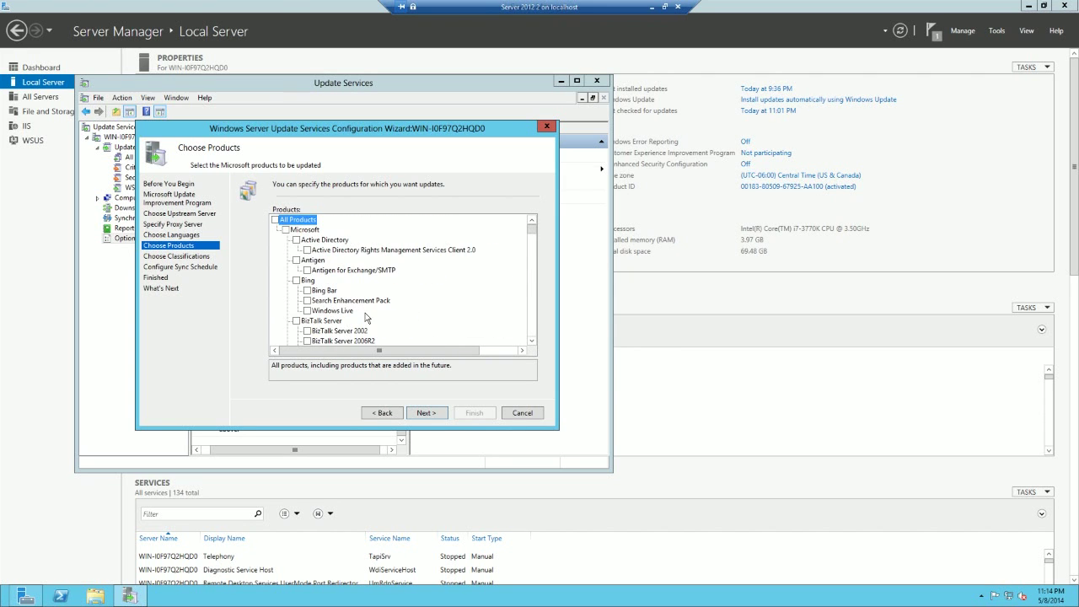
# Step: Accept the product selection, add Service Packs to the update classifications, and continue to the synchronization schedule
pyautogui.click(435, 415)
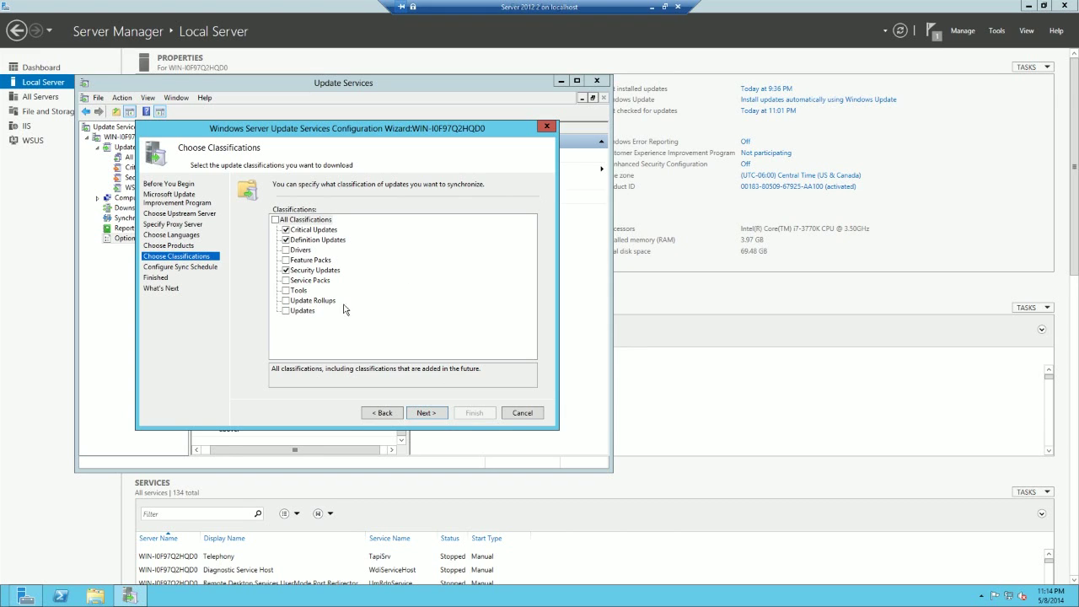
pyautogui.click(286, 279)
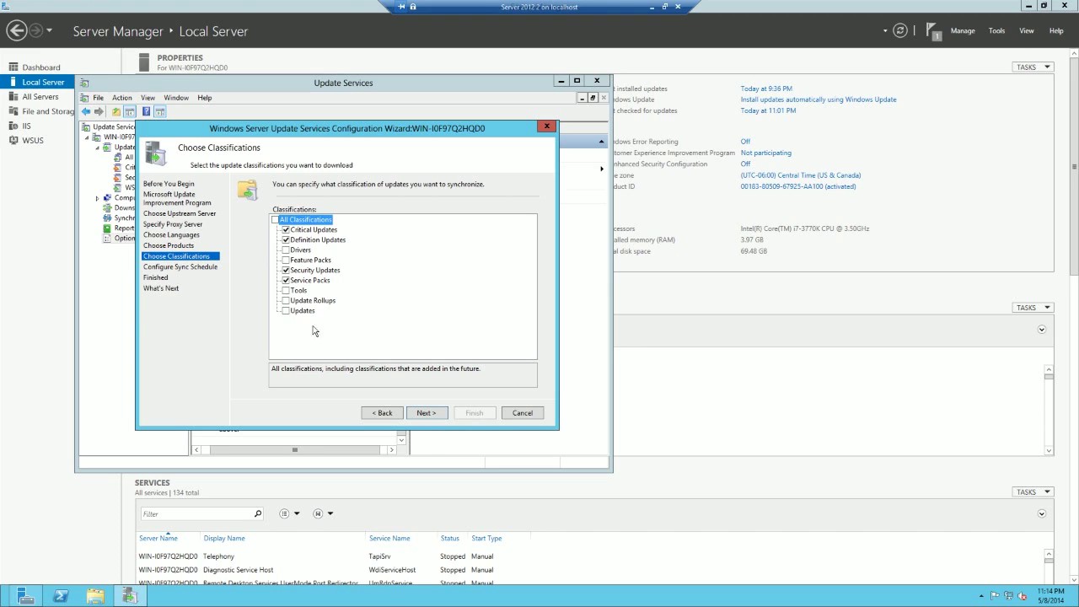
pyautogui.click(422, 412)
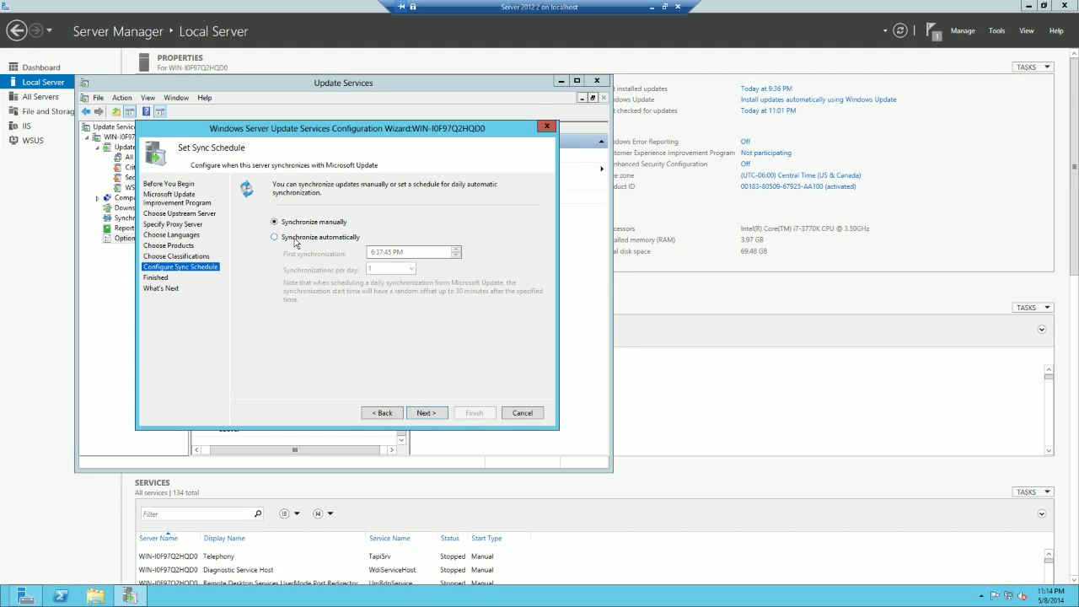
# Step: Set the server to synchronize automatically, change the minutes of the first synchronization time to 59, and accept the schedule
pyautogui.click(295, 241)
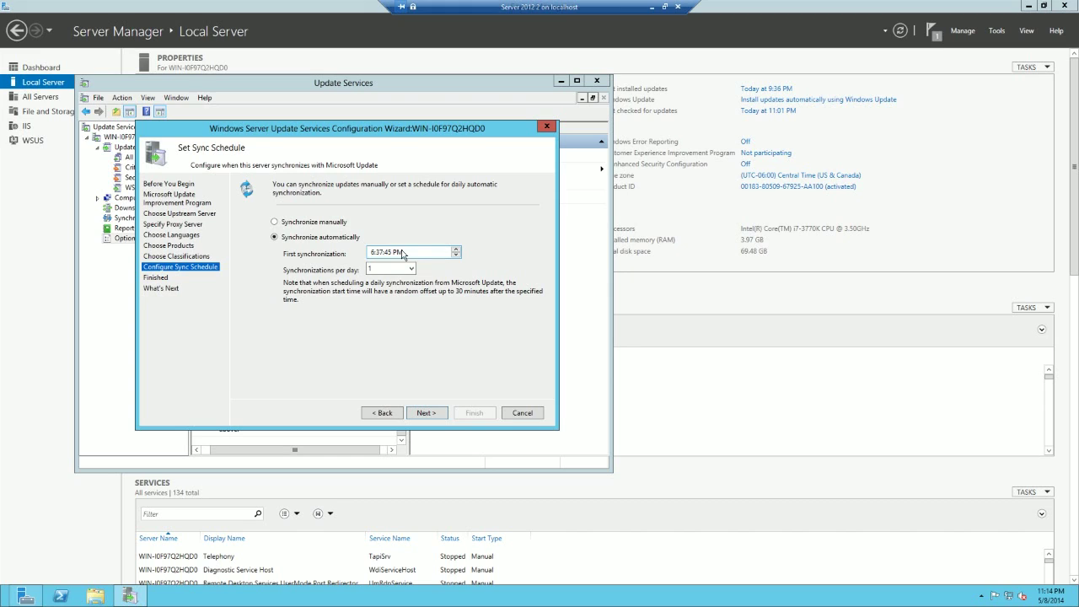
pyautogui.click(375, 256)
pyautogui.press('Tab')
pyautogui.click(381, 251)
pyautogui.write('59')
pyautogui.click(389, 253)
pyautogui.click(428, 417)
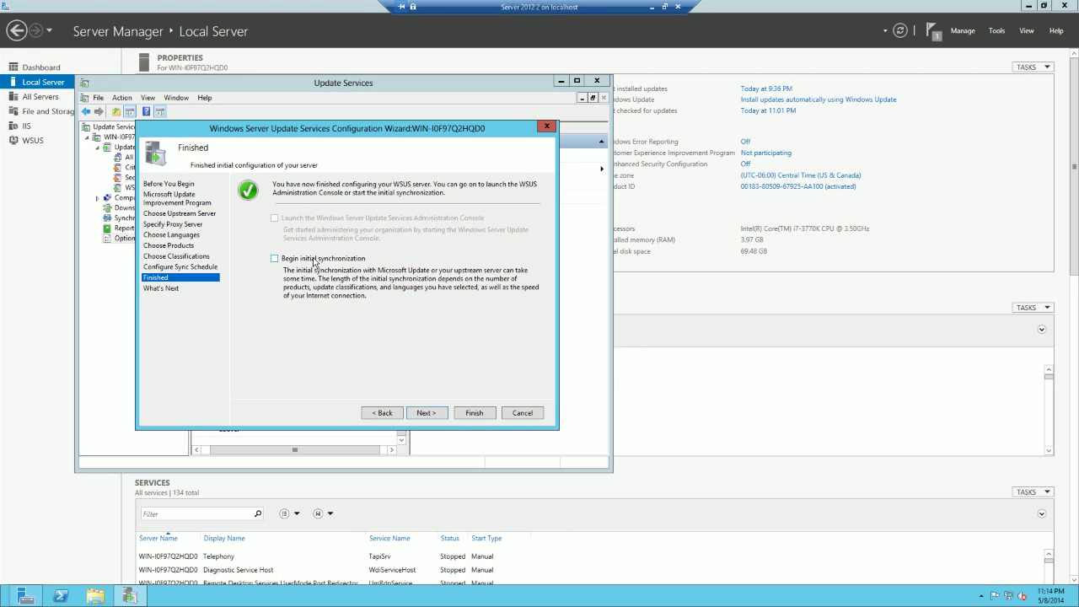
# Step: Choose to begin the initial synchronization and finish the WSUS configuration wizard
pyautogui.click(427, 413)
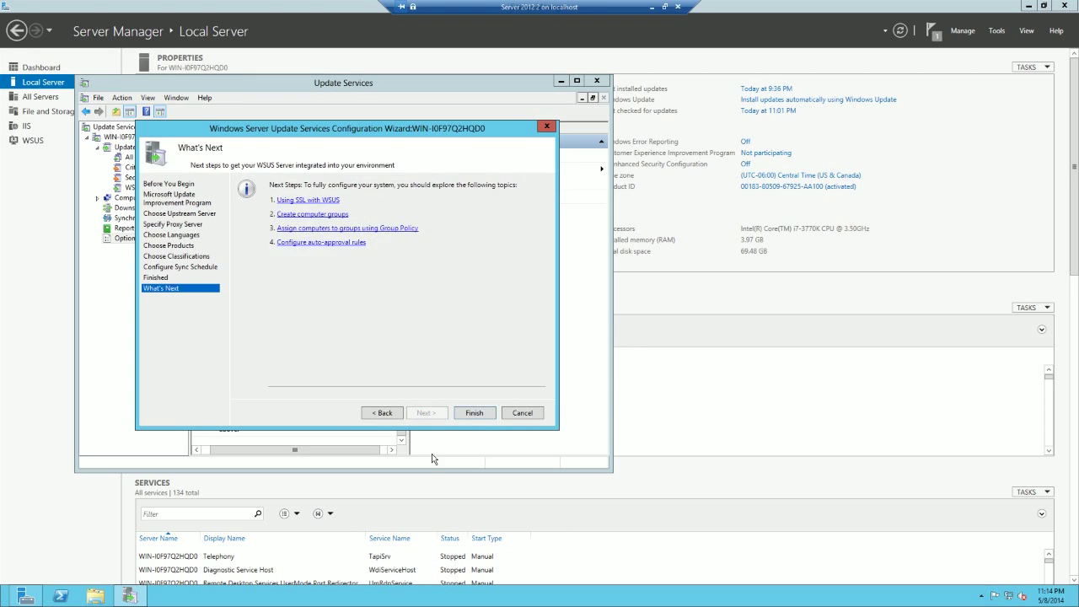
pyautogui.click(471, 413)
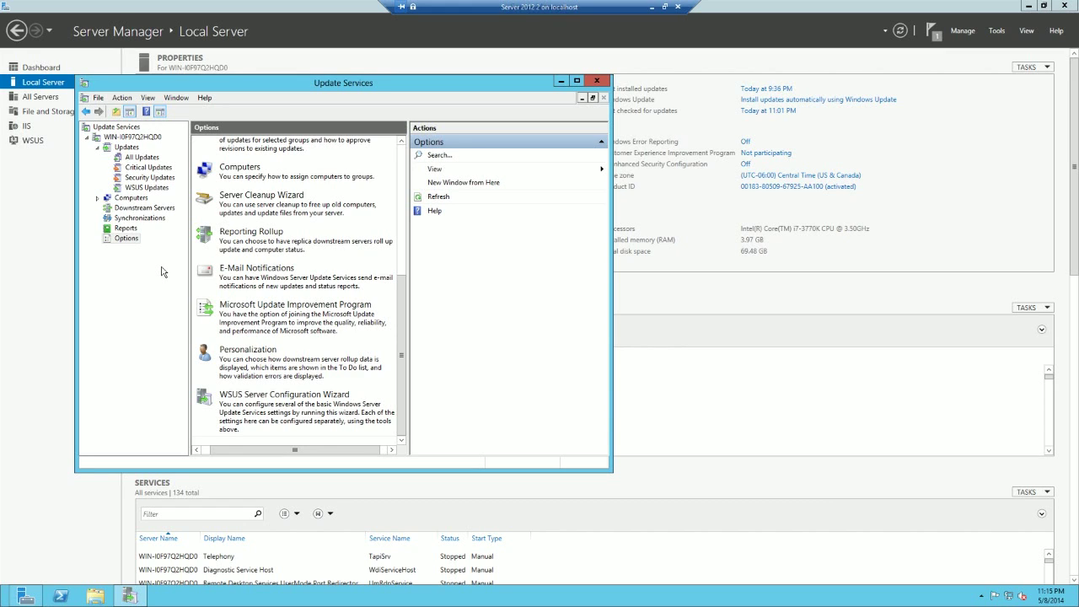
# Step: Examine the updates summary and the server's status overview, with the Update Services console maximized
pyautogui.click(126, 147)
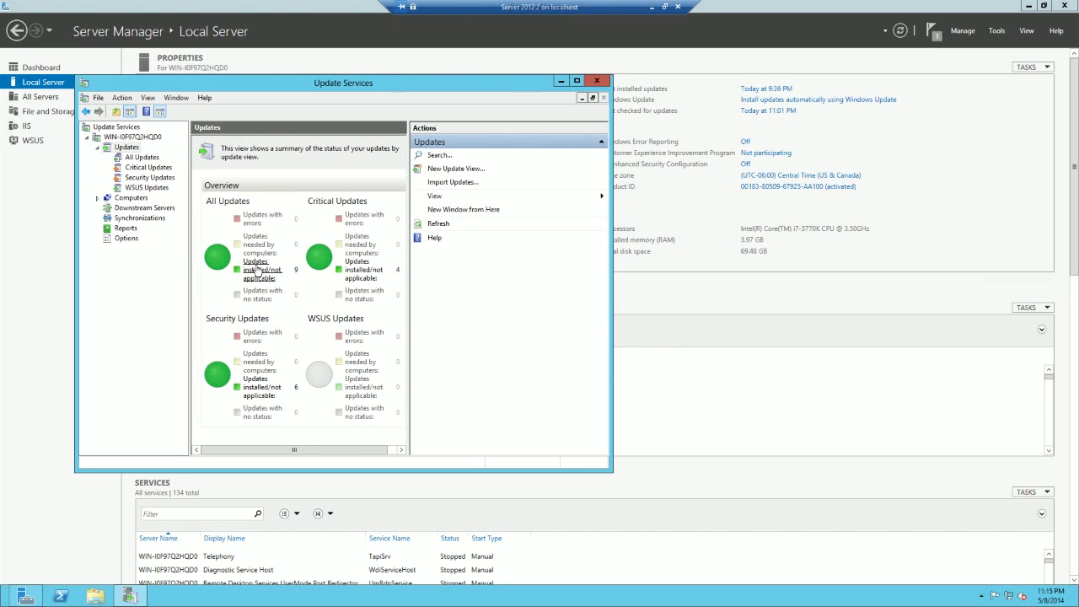
pyautogui.click(123, 137)
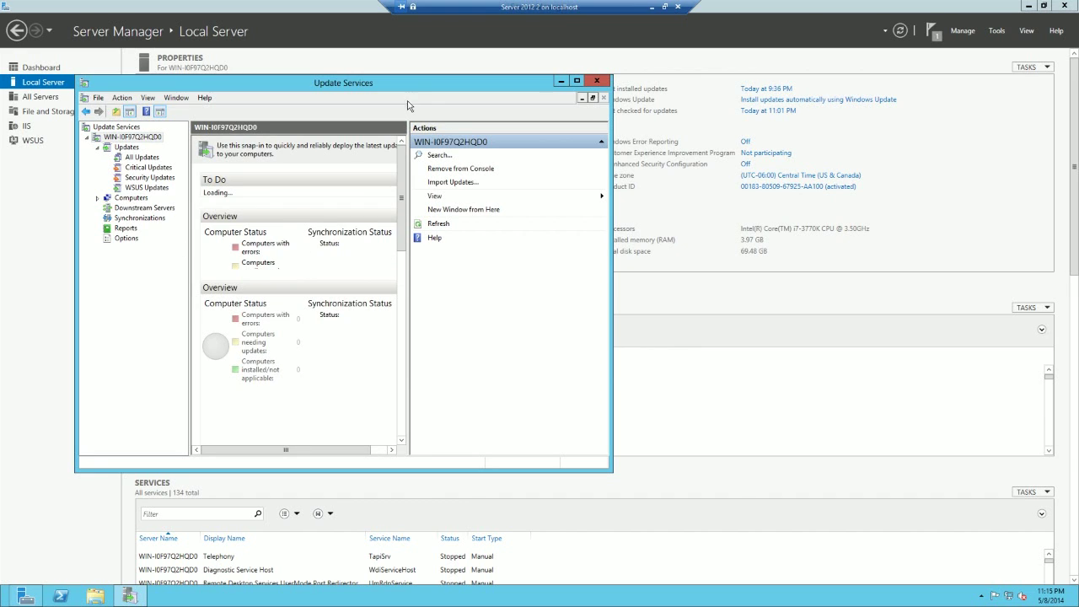
pyautogui.doubleClick(407, 82)
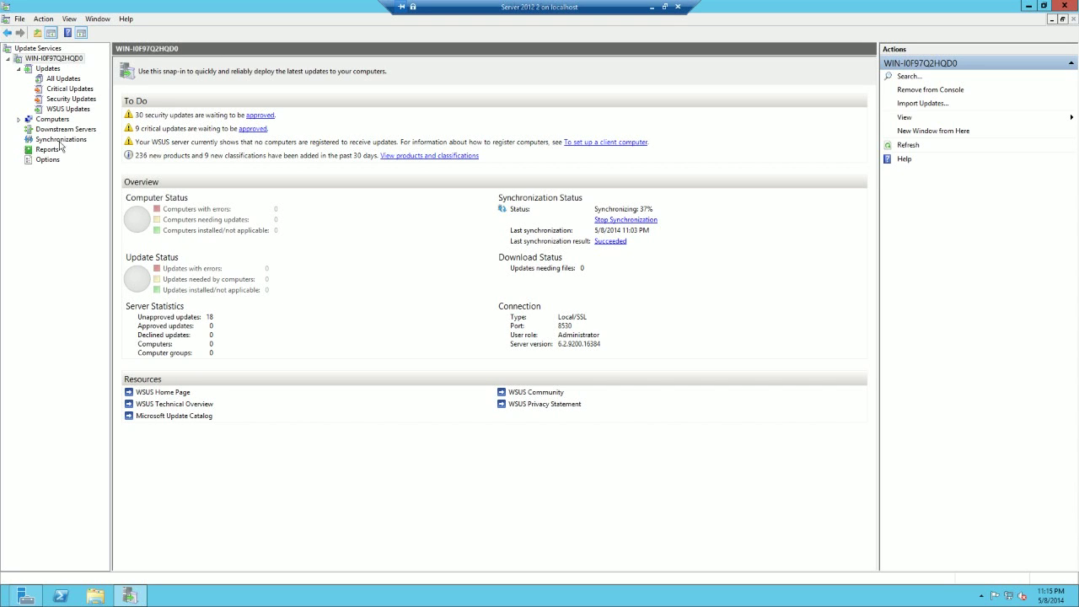
# Step: Expand the computer groups, check All Computers for registered clients, and return to the server overview
pyautogui.click(19, 119)
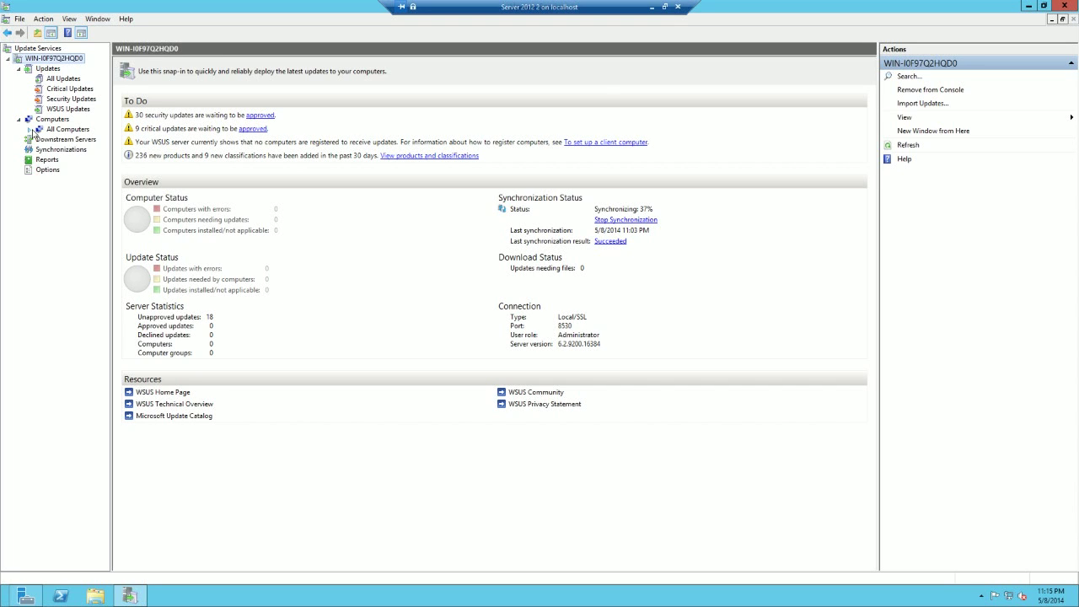
pyautogui.click(37, 130)
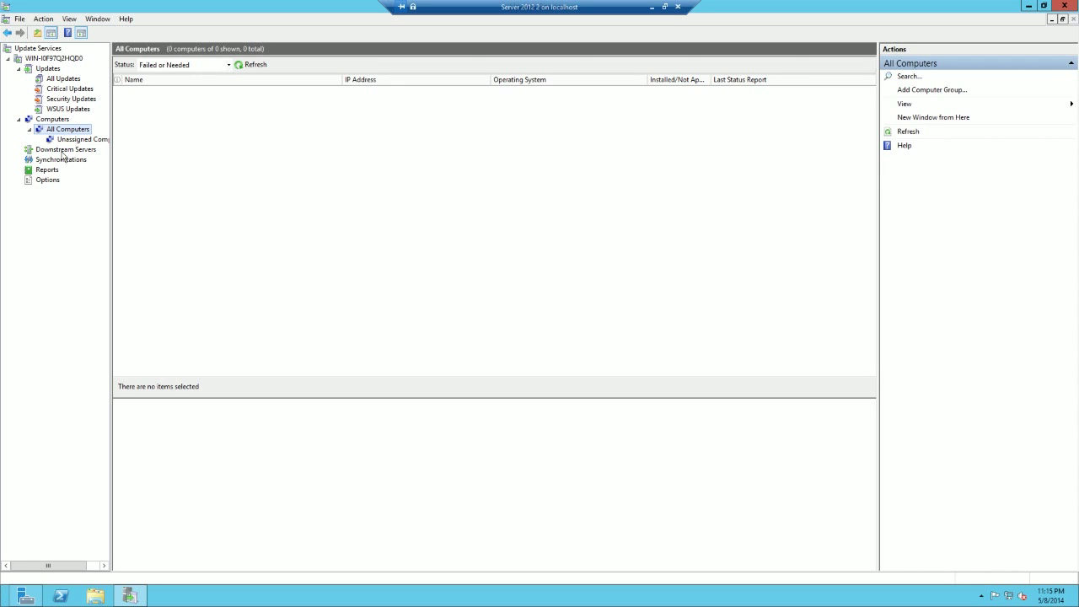
pyautogui.click(47, 58)
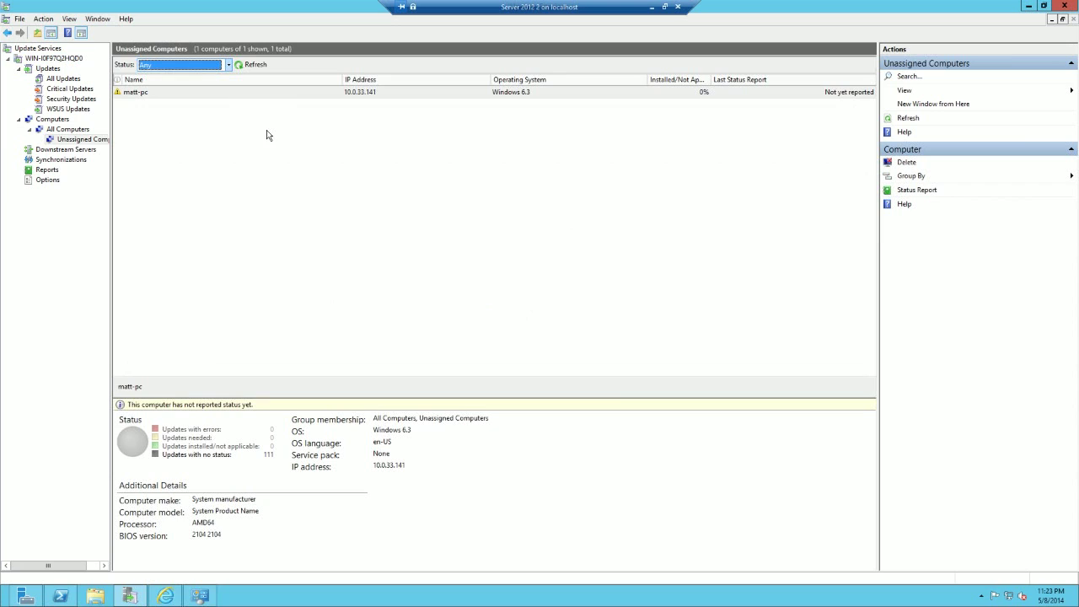
# Step: Review the computers summary and inspect the details of the client listed under Unassigned Computers
pyautogui.click(51, 120)
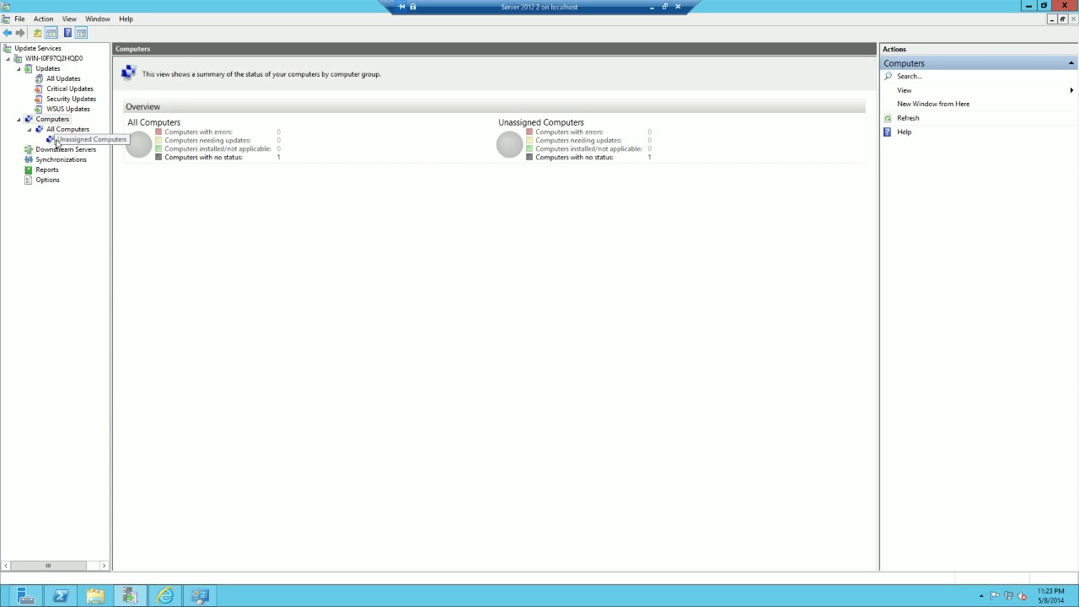
pyautogui.click(56, 140)
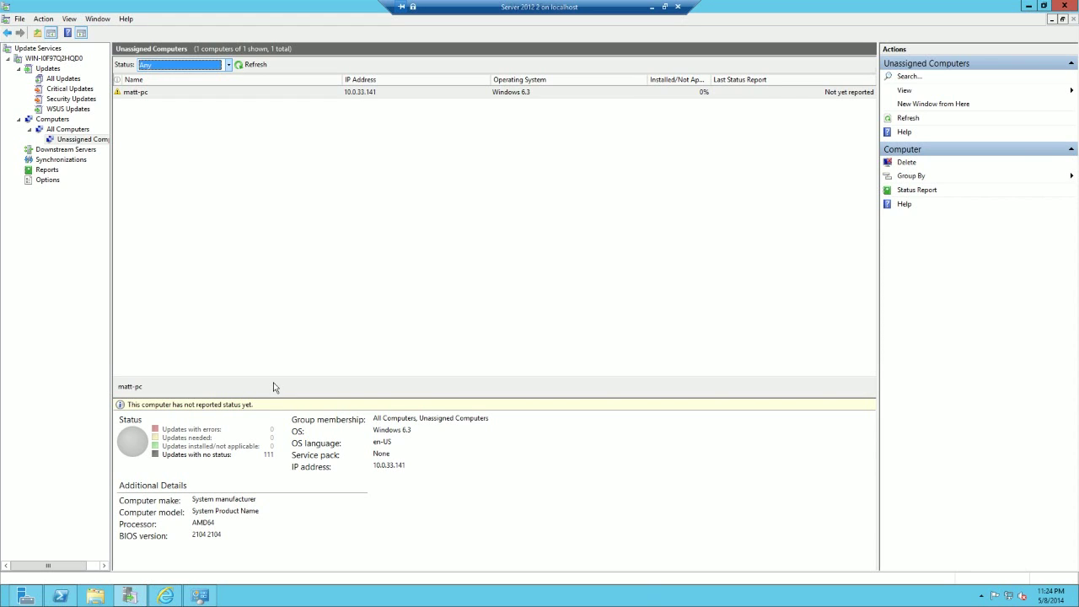
pyautogui.click(146, 95)
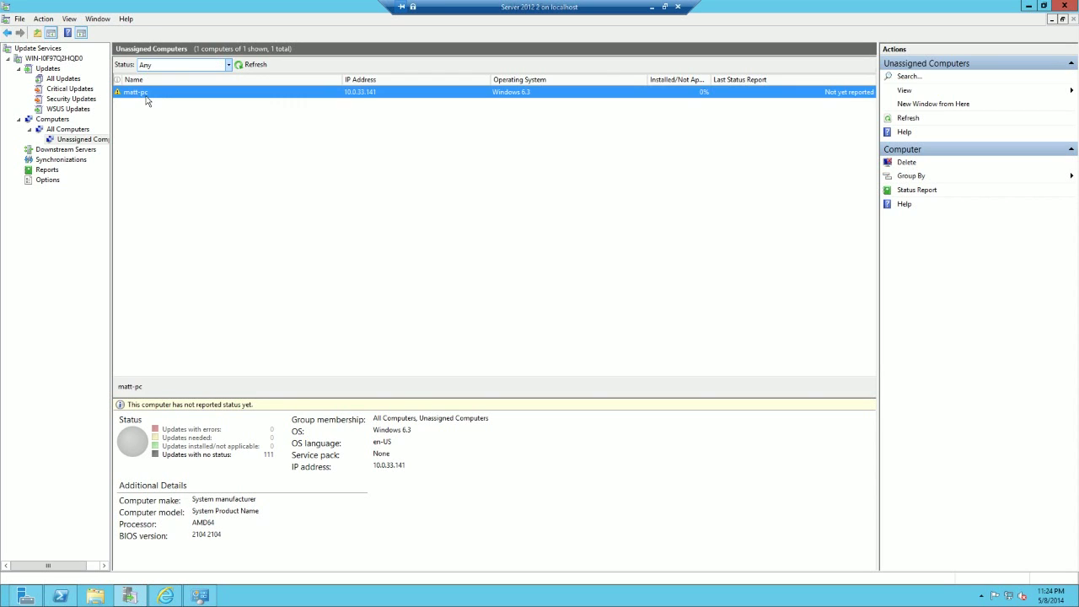